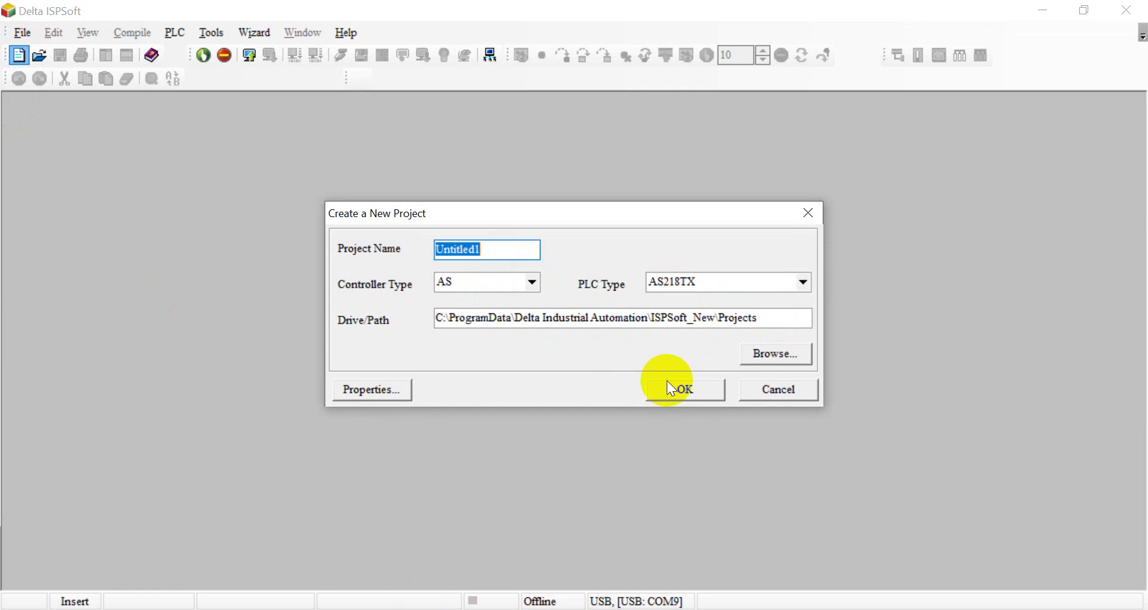
Create project Untitled1 for the AS controller with PLC type AS218TX, and open its HWCONFIG hardware configuration.
{"action": "left_click", "coordinate": [680, 389]}
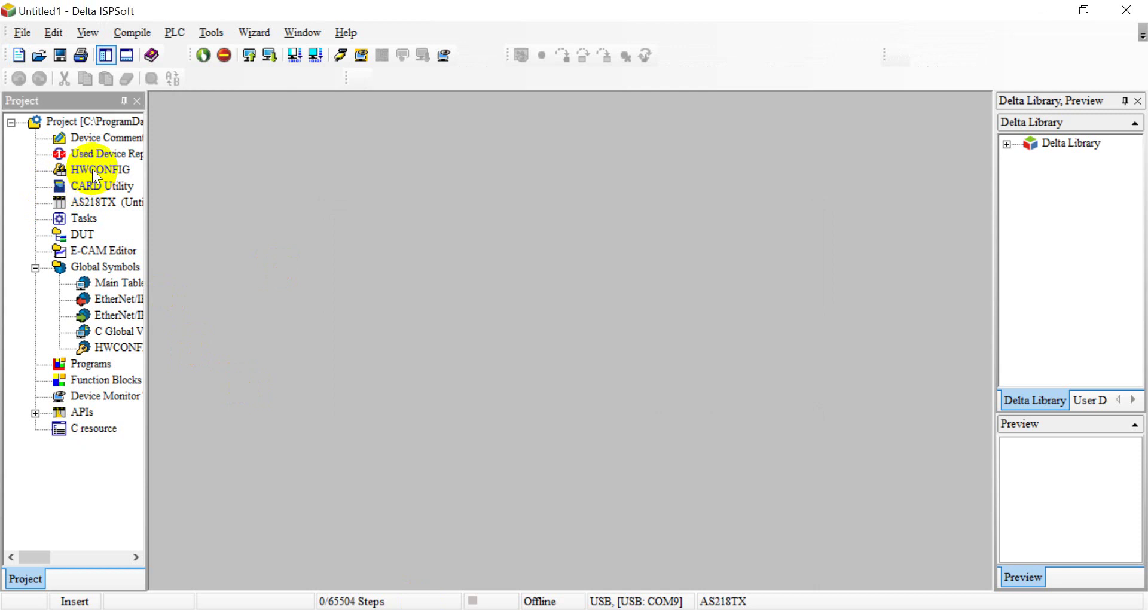
{"action": "left_click", "coordinate": [92, 169]}
{"action": "double_click", "coordinate": [92, 169]}
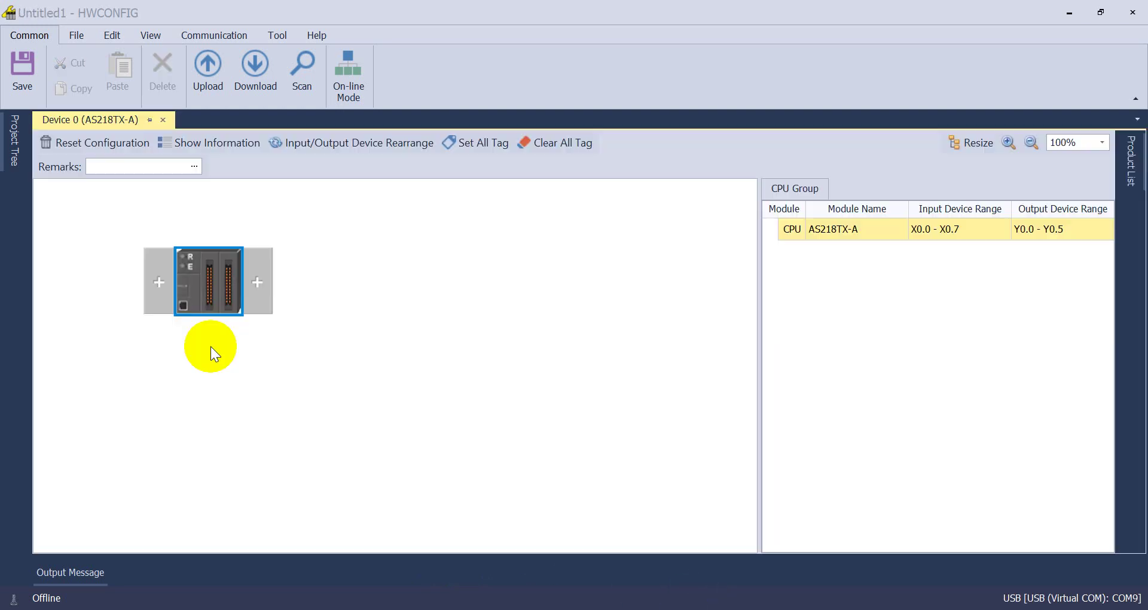
In the AS218TX-A module's Built-in AD/DA Setting, choose Voltage(-10 ~ +10V) as the DA channel 1 output mode.
{"action": "left_click", "coordinate": [186, 301]}
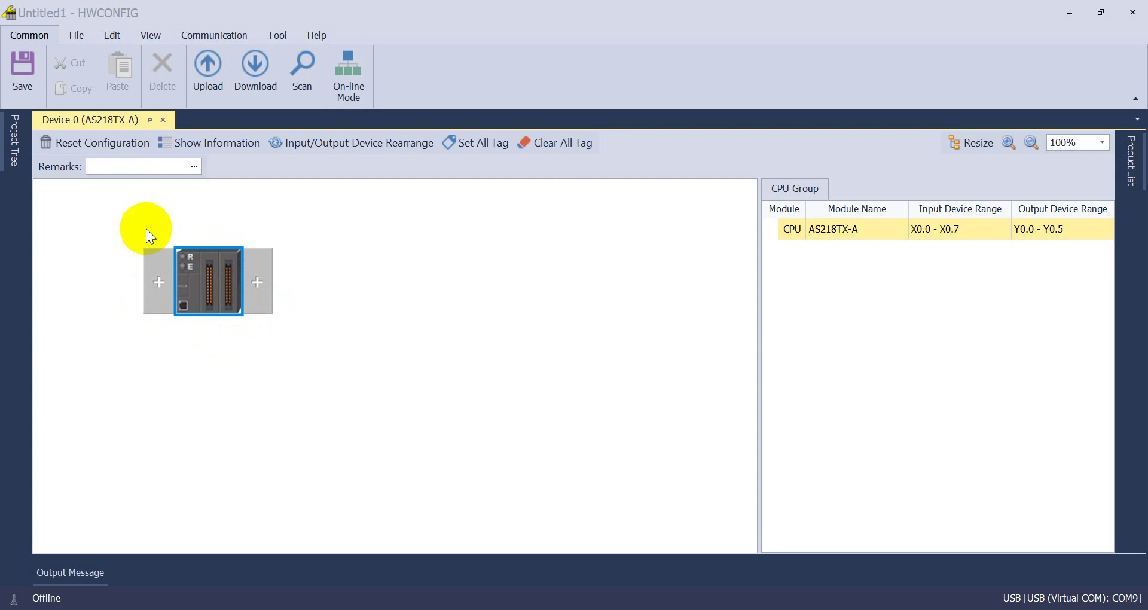
{"action": "left_click", "coordinate": [195, 293]}
{"action": "double_click", "coordinate": [195, 293]}
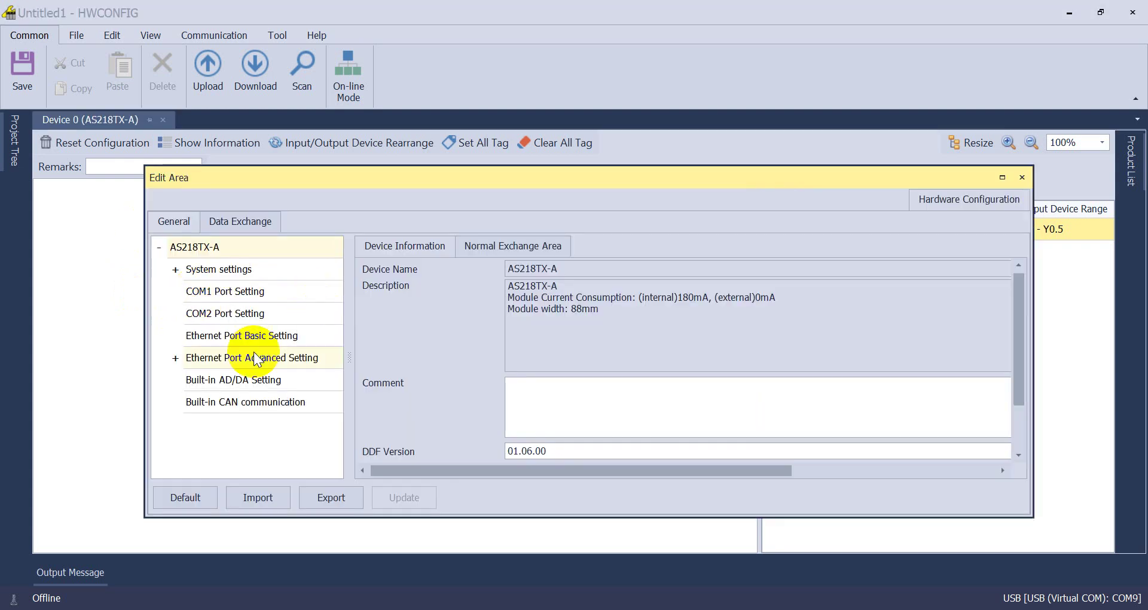
{"action": "left_click", "coordinate": [233, 381]}
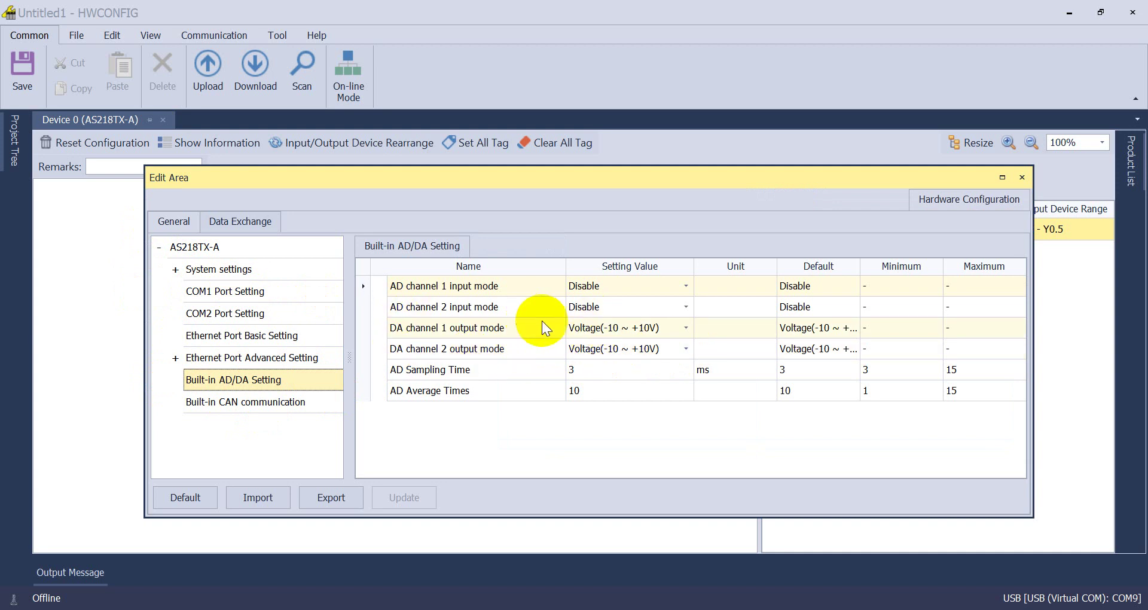
{"action": "left_click", "coordinate": [654, 333]}
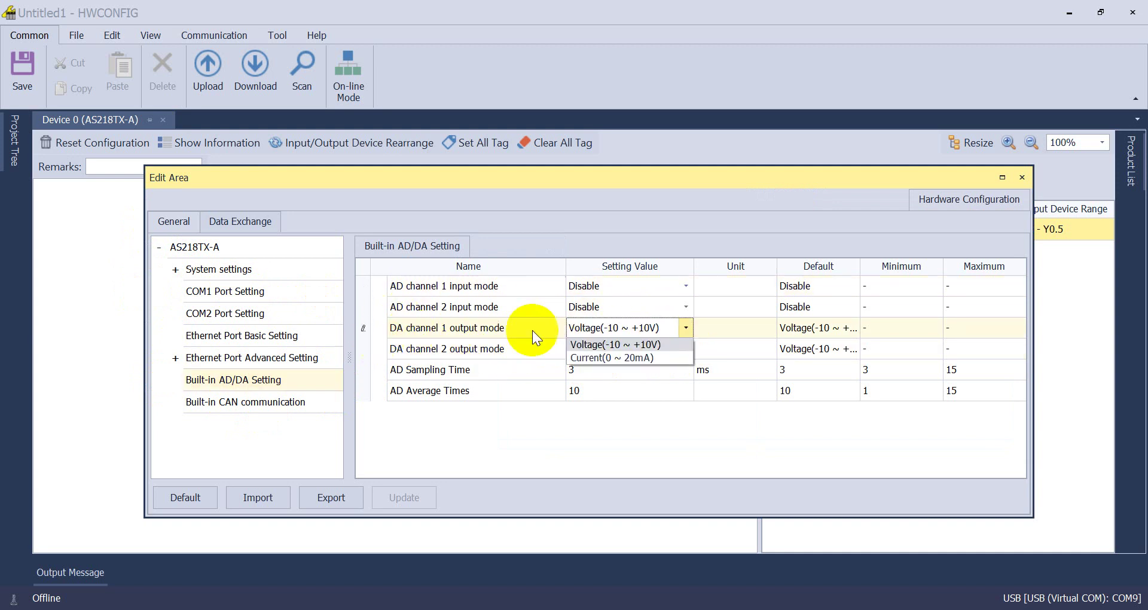
{"action": "left_click", "coordinate": [625, 344]}
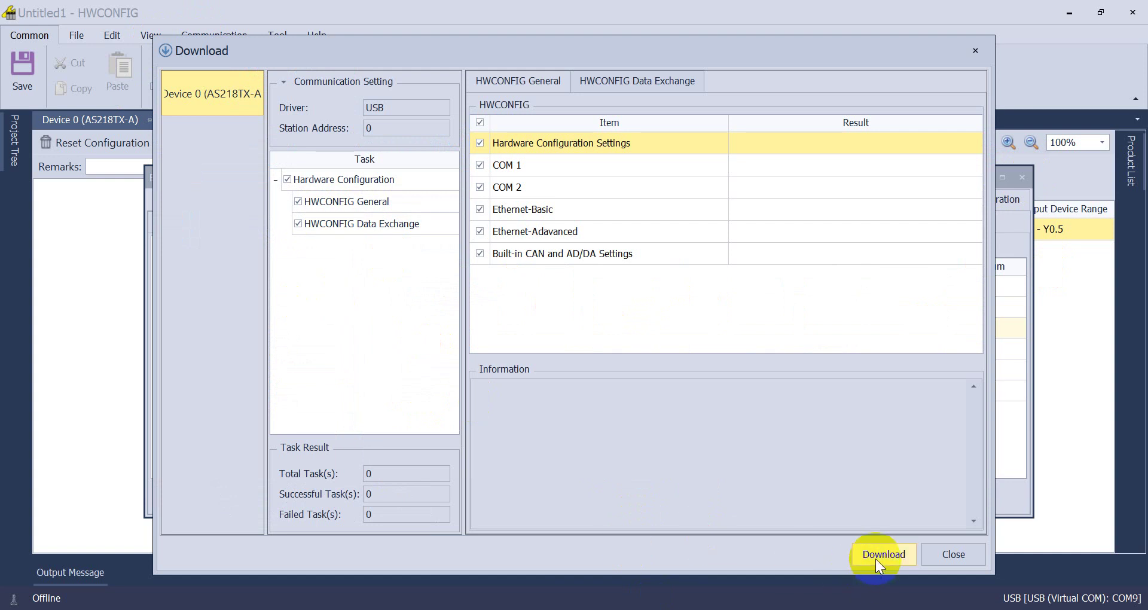
Download all hardware configuration settings to the PLC, continuing without tag support, and keep HWCONFIG open.
{"action": "left_click", "coordinate": [877, 555]}
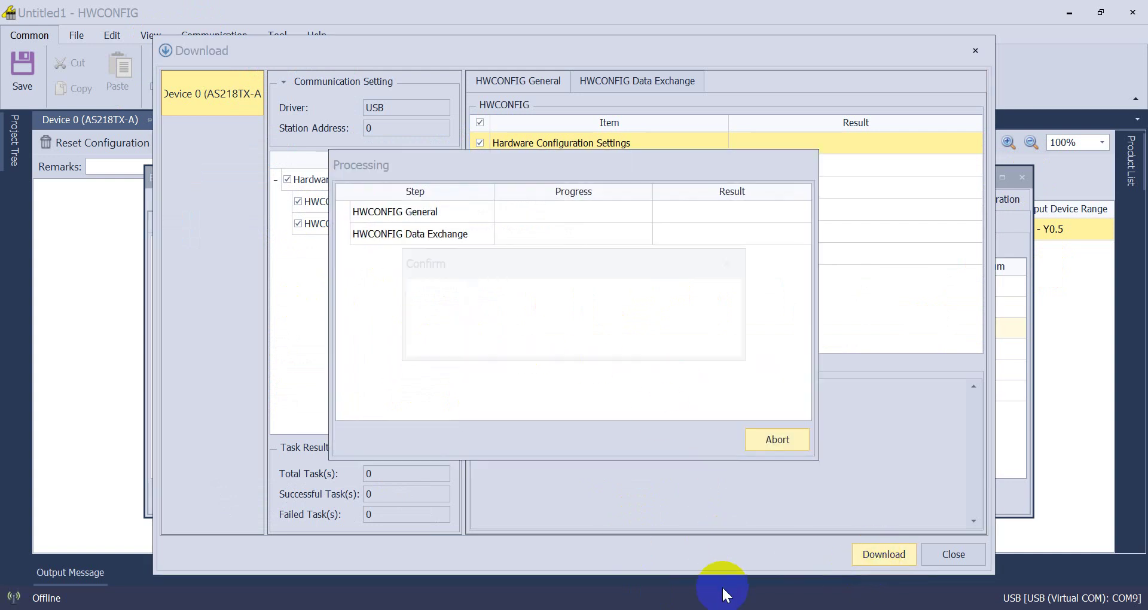
{"action": "left_click", "coordinate": [526, 336]}
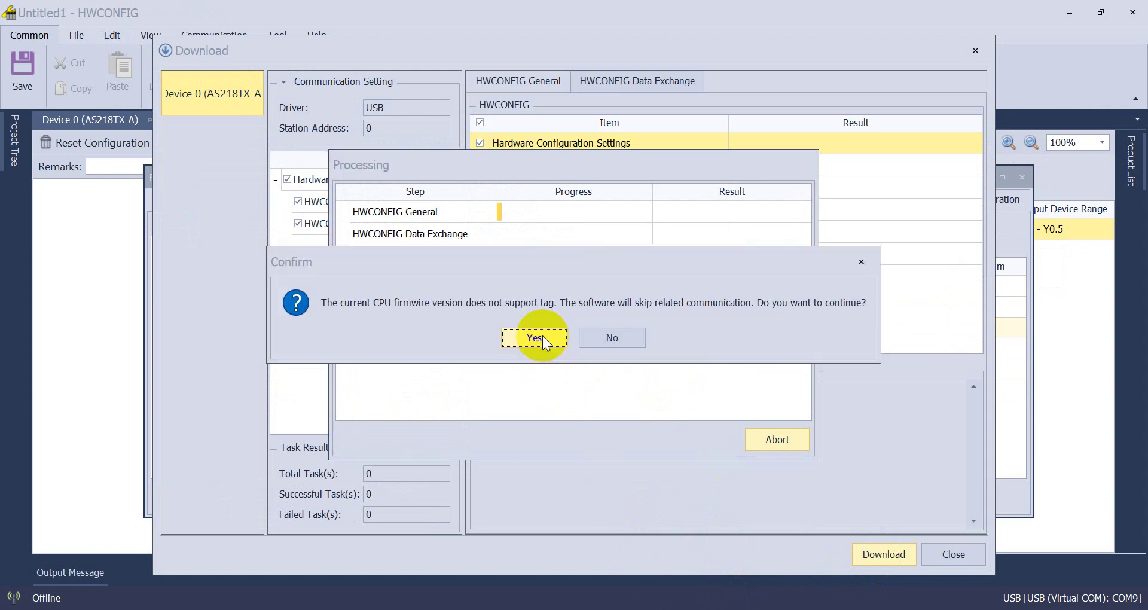
{"action": "left_click", "coordinate": [543, 338]}
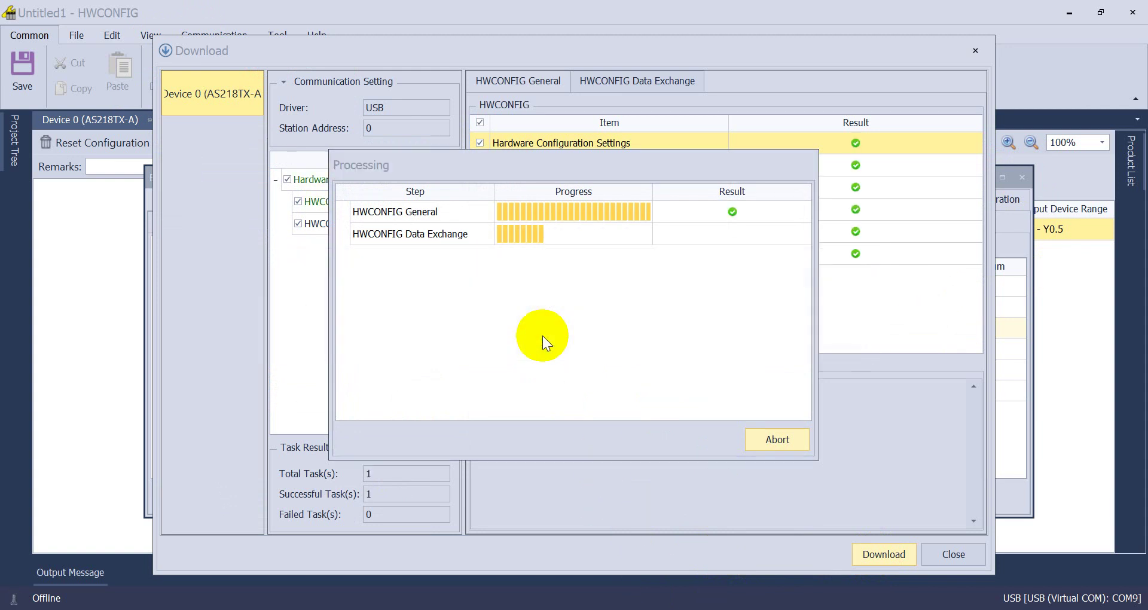
{"action": "left_click", "coordinate": [540, 338]}
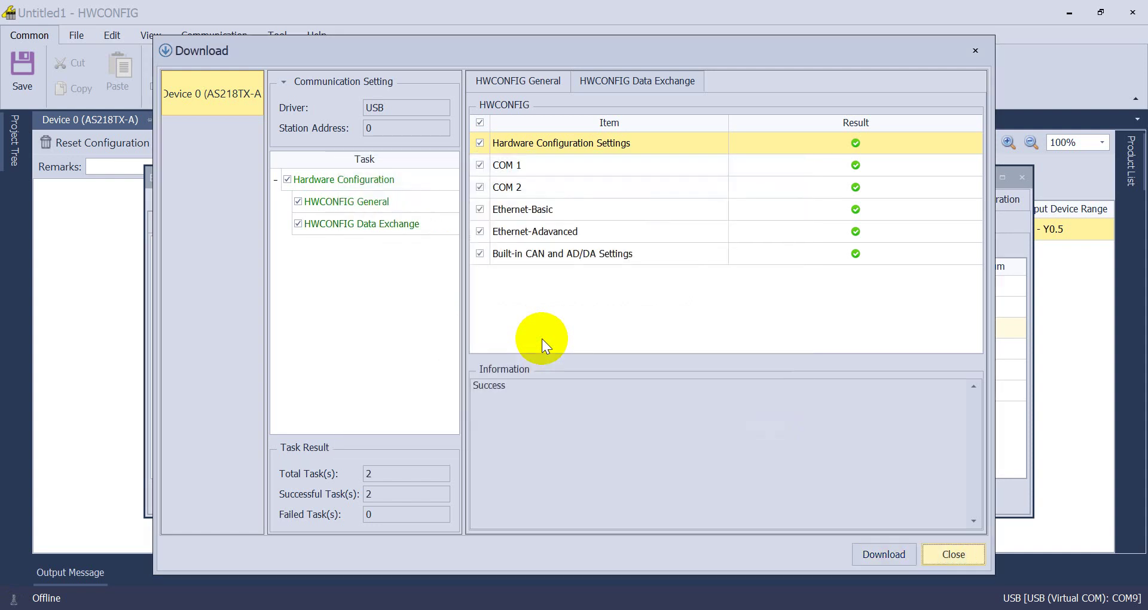
{"action": "left_click", "coordinate": [956, 556]}
{"action": "left_click", "coordinate": [1141, 6]}
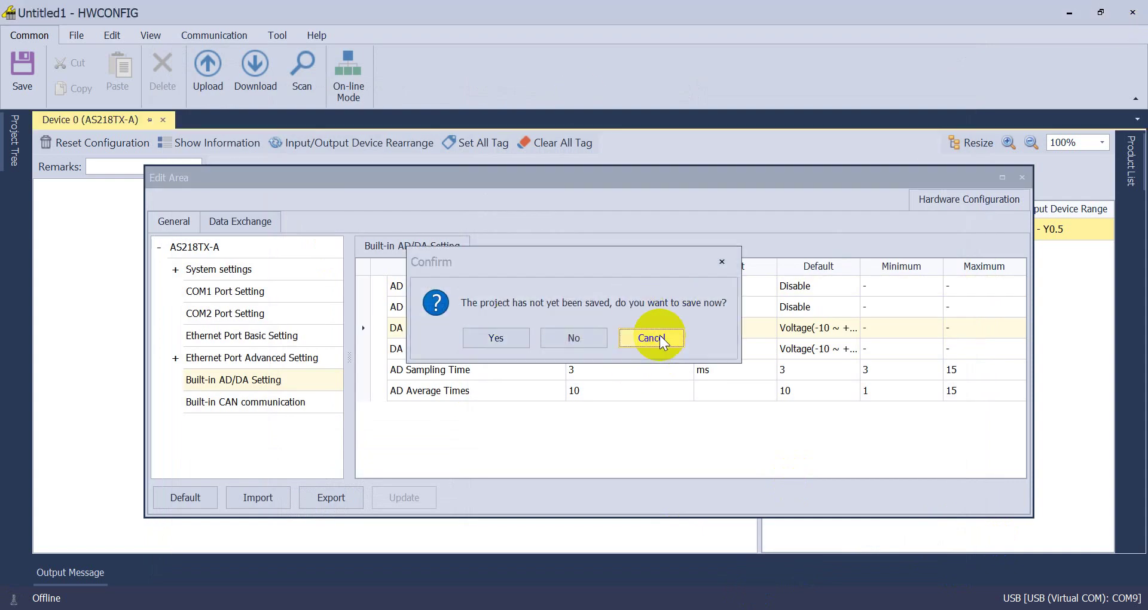
{"action": "left_click", "coordinate": [659, 336]}
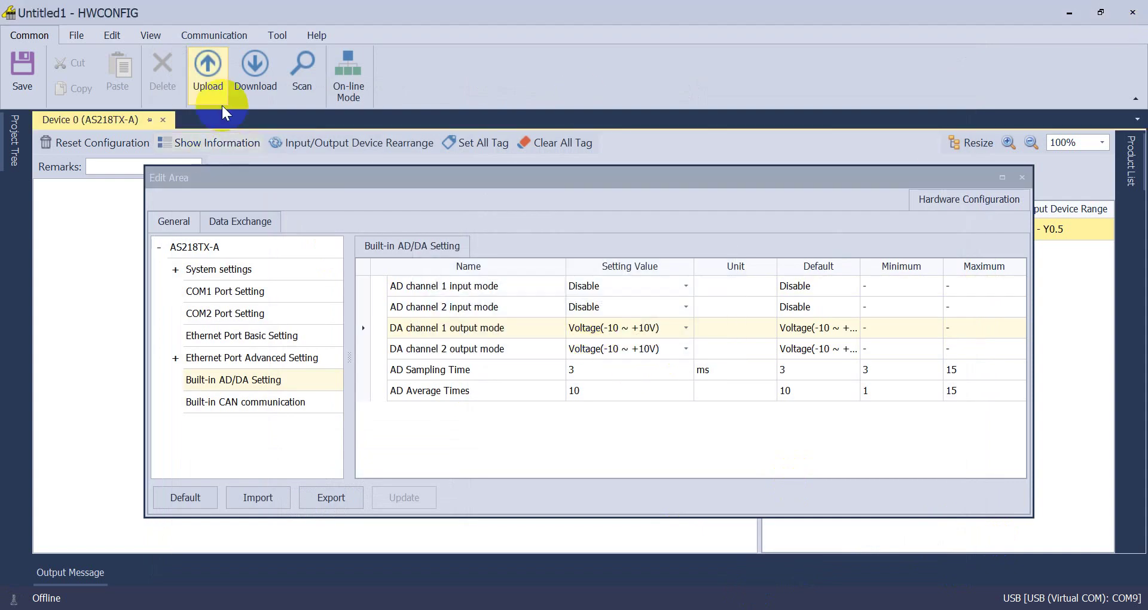
Upload the hardware configuration from the PLC and accept it into the project.
{"action": "left_click", "coordinate": [204, 67]}
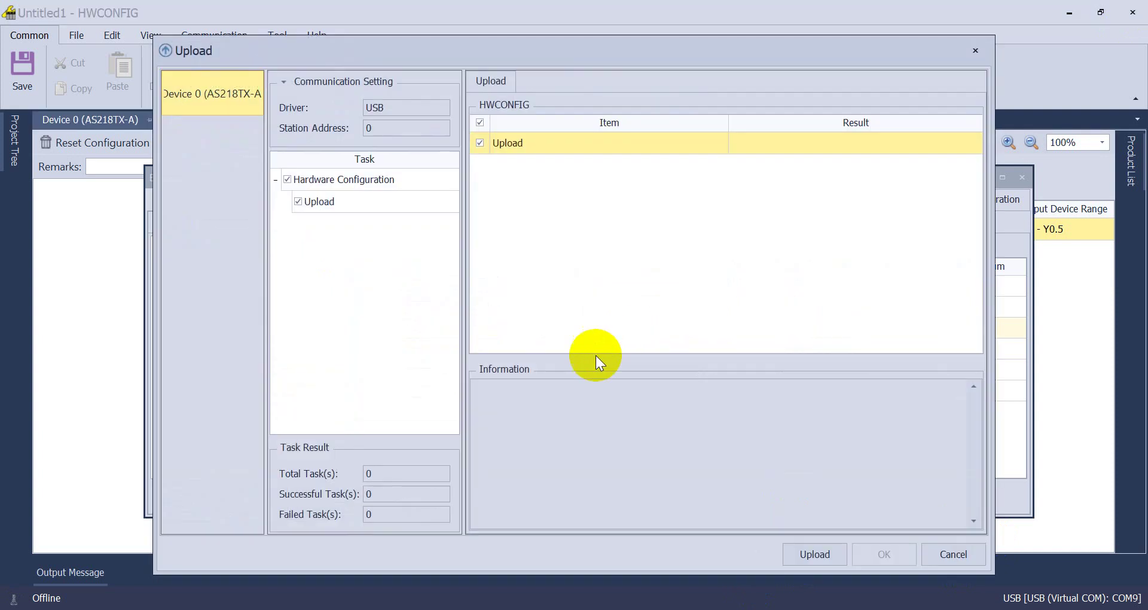
{"action": "left_click", "coordinate": [829, 551]}
{"action": "left_click", "coordinate": [547, 336]}
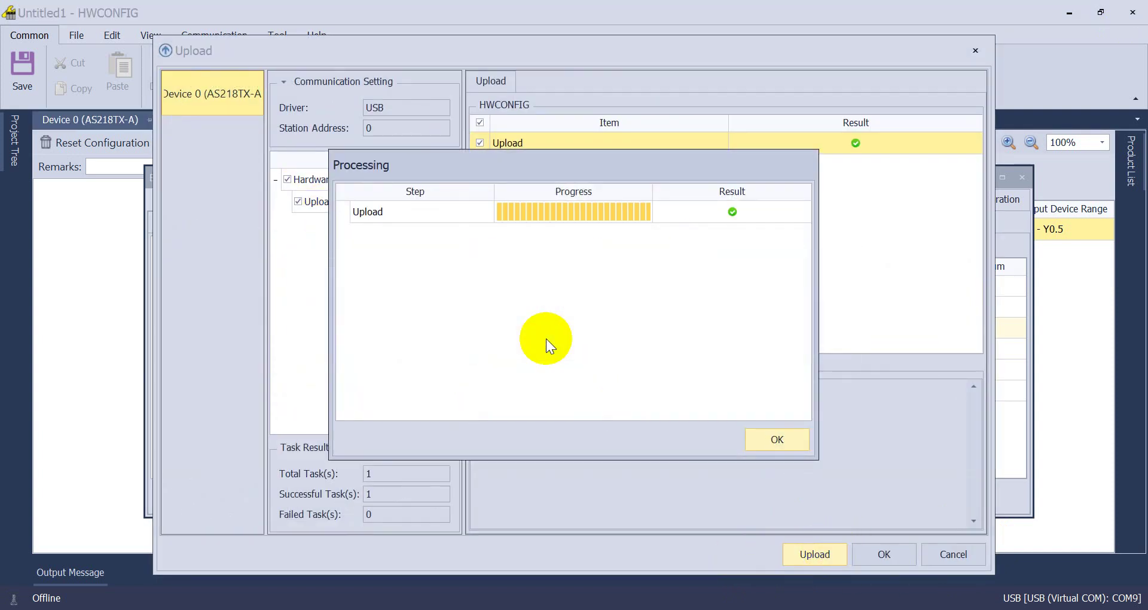
{"action": "left_click", "coordinate": [884, 555]}
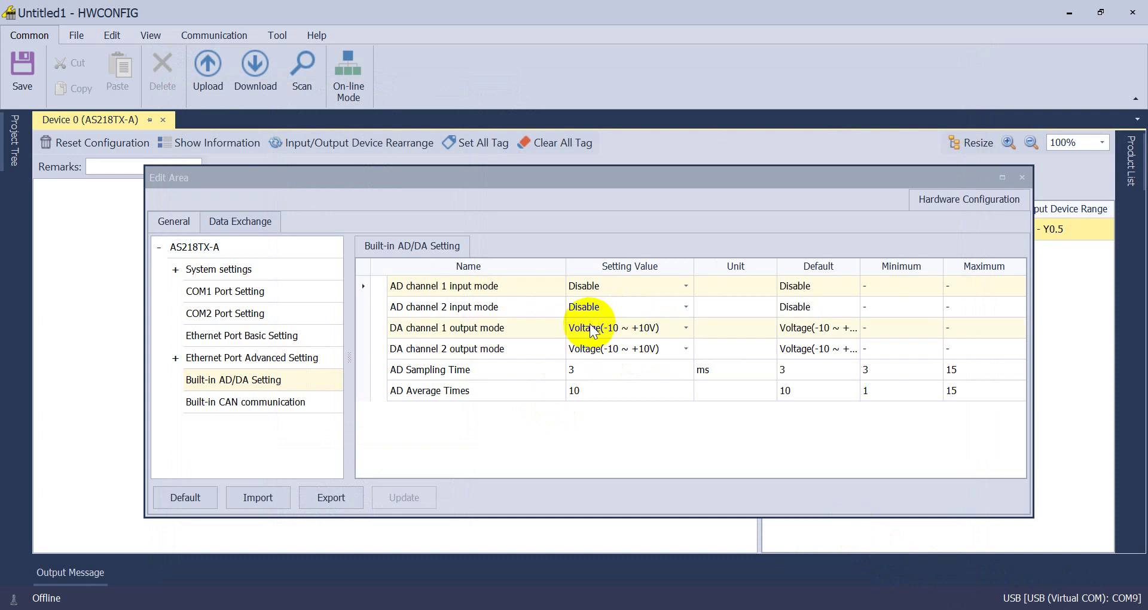
Close the module's settings and exit HWCONFIG without saving.
{"action": "left_click", "coordinate": [1020, 177]}
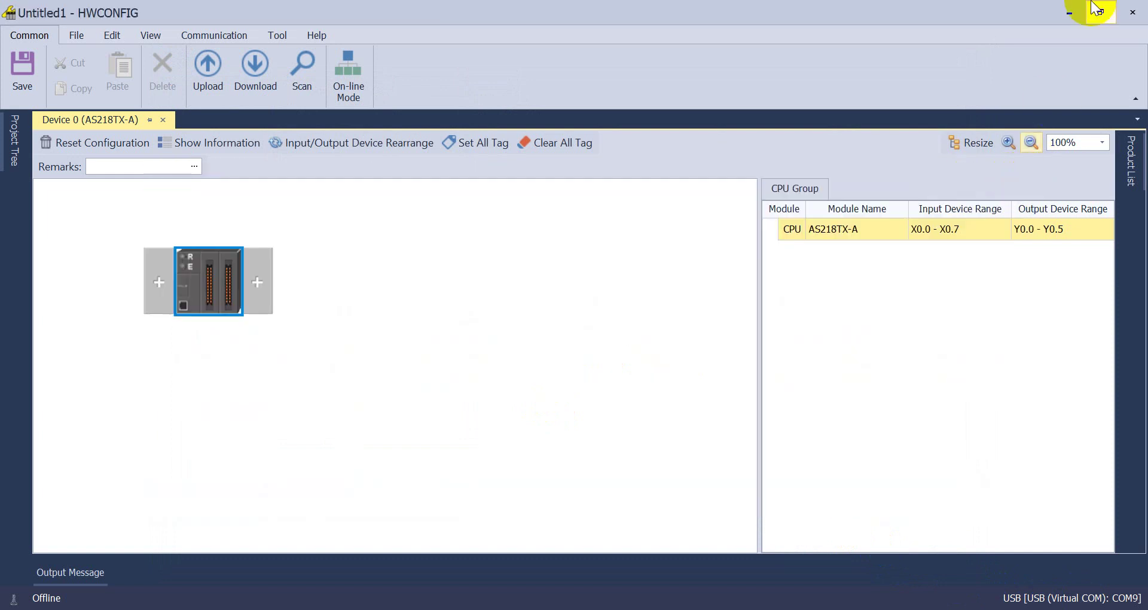
{"action": "left_click", "coordinate": [1128, 10]}
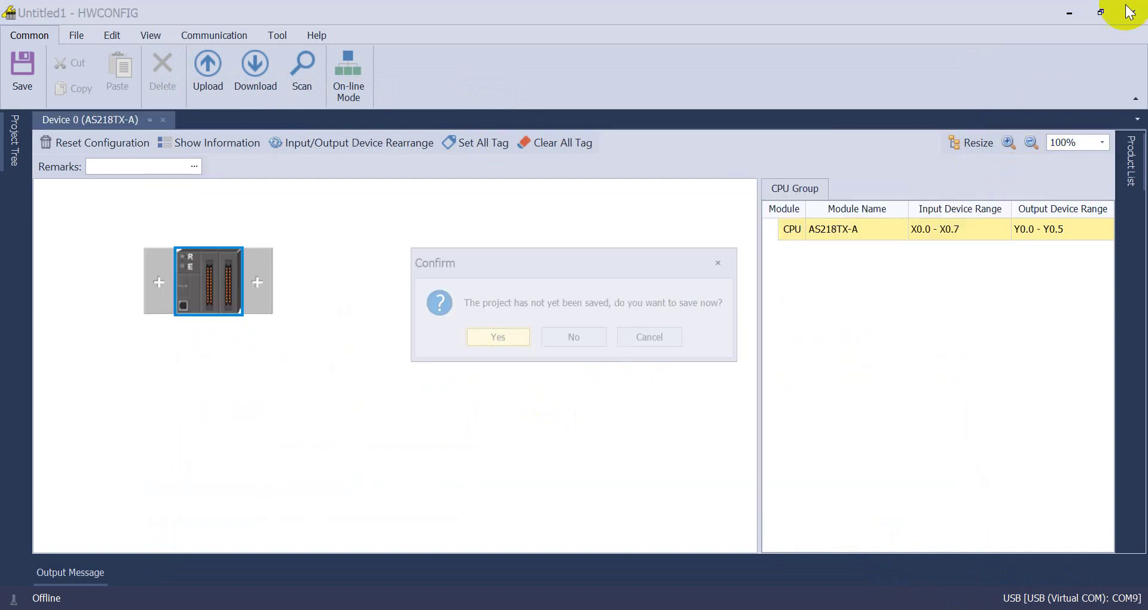
{"action": "left_click", "coordinate": [575, 338]}
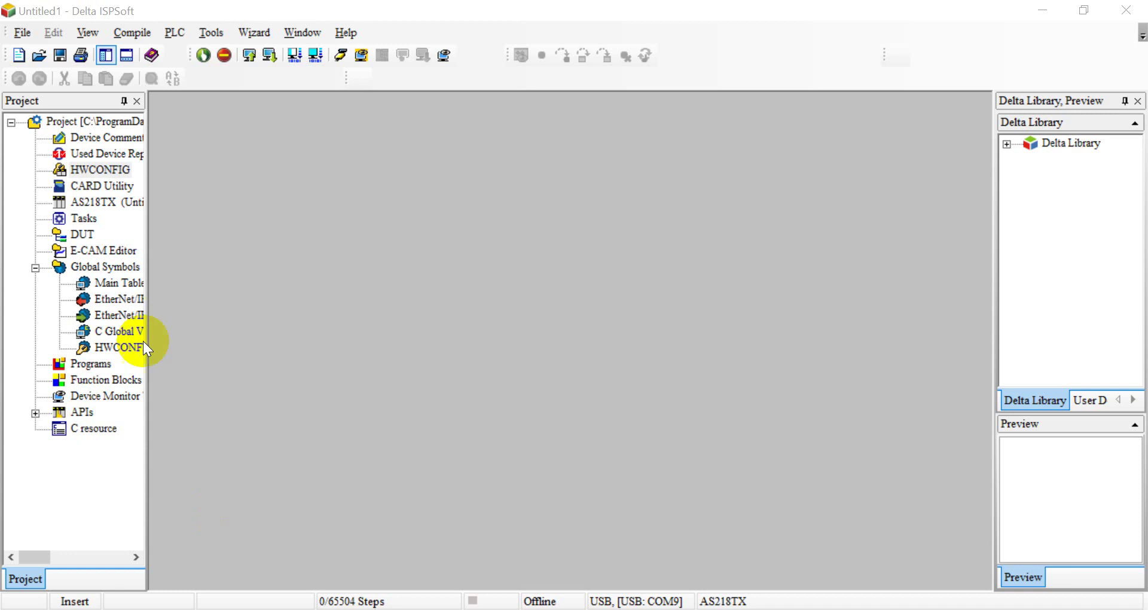
Create an active Ladder Diagram program Prog0 in Cyclic Task (0) without protection, and maximize its editor.
{"action": "right_click", "coordinate": [96, 364]}
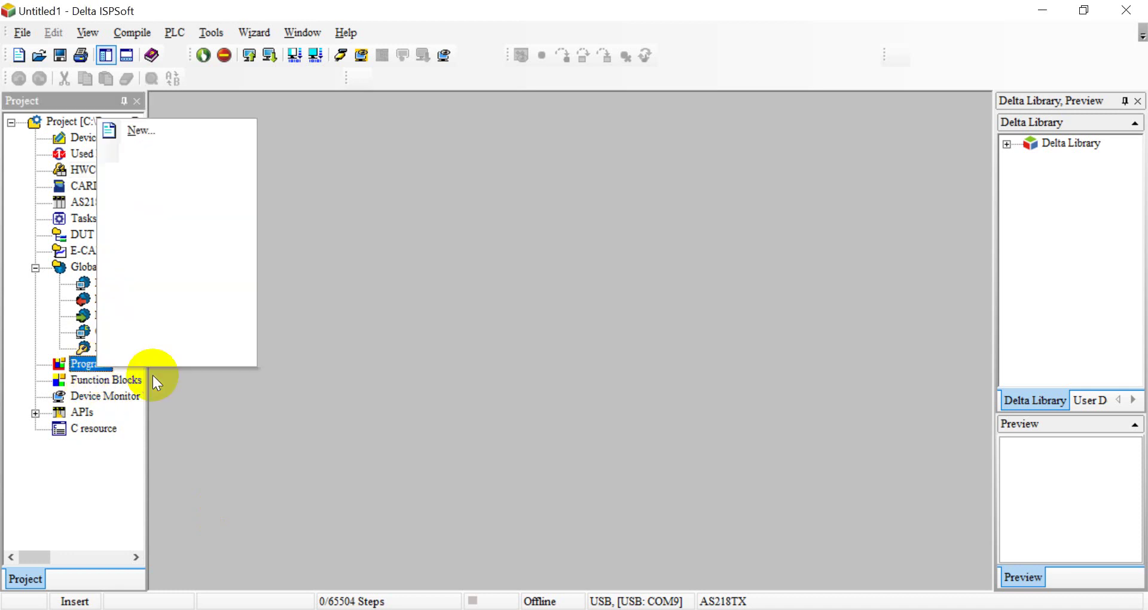
{"action": "left_click", "coordinate": [174, 132]}
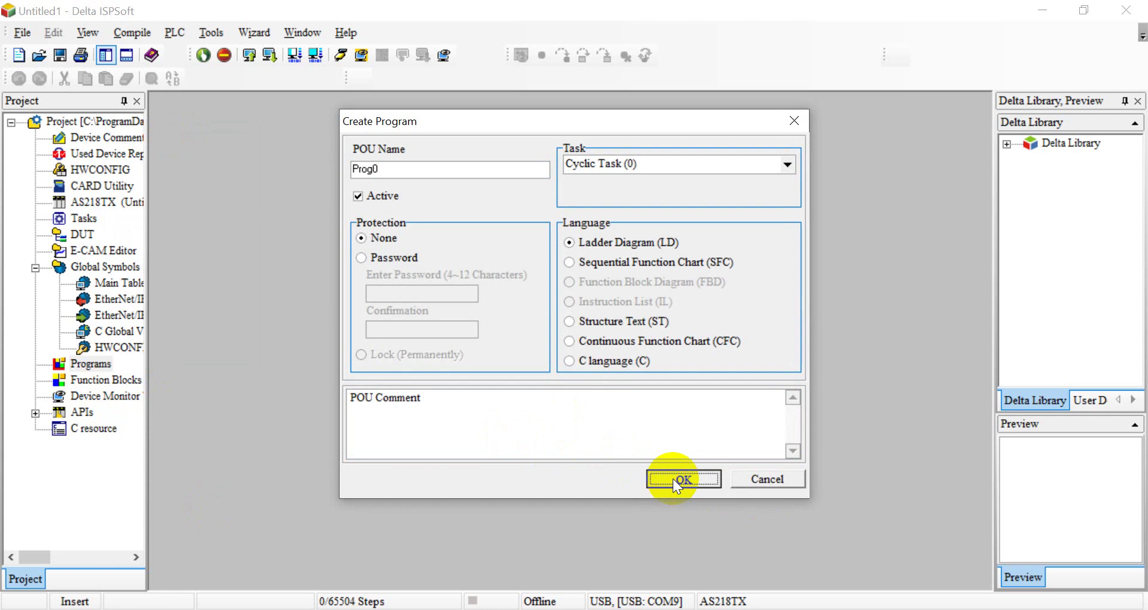
{"action": "left_click", "coordinate": [672, 478]}
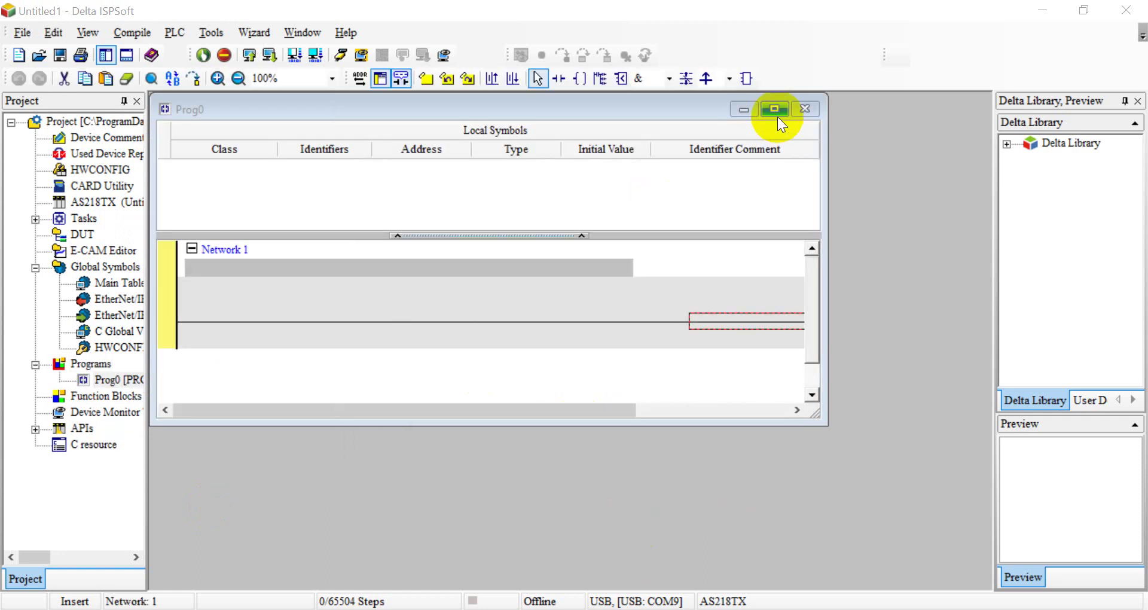
{"action": "left_click", "coordinate": [776, 114]}
Add a normally open contact cmd_trig to Network 1, declaring it as a local BOOL variable.
{"action": "type", "text": "a"}
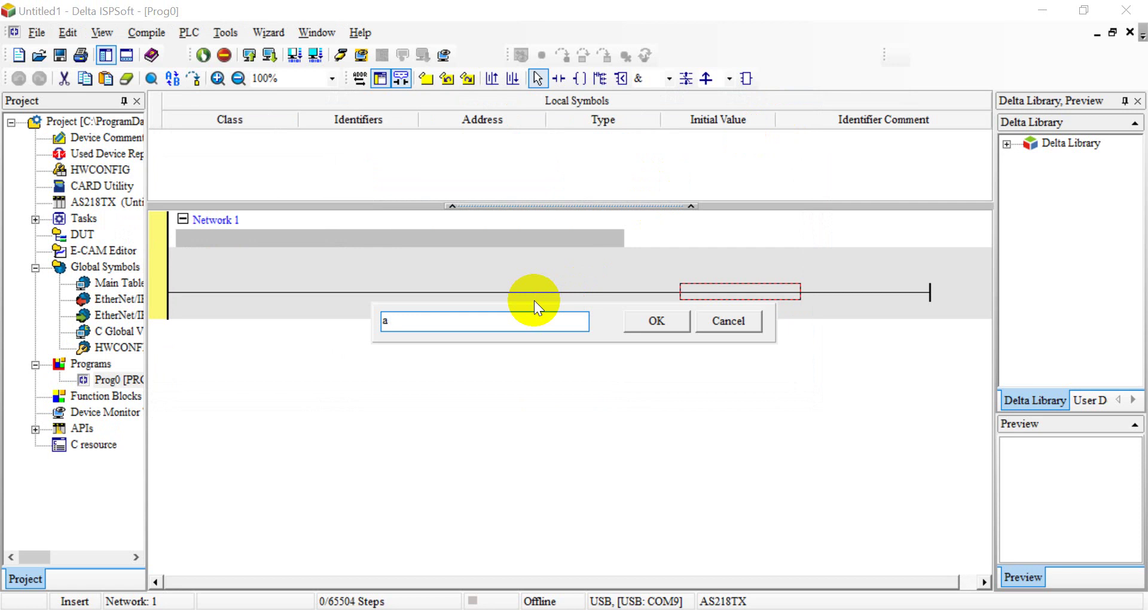
{"action": "type", "text": " cmd_trig"}
{"action": "key", "text": "Return"}
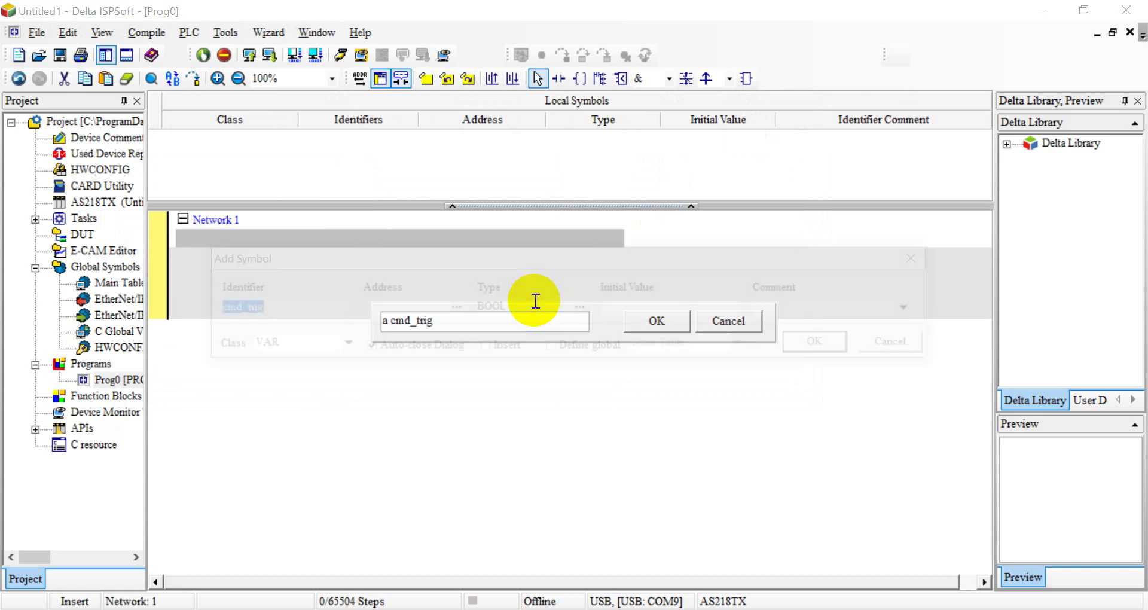
{"action": "key", "text": "Return"}
Insert a MOV instruction after the cmd_trig contact in Network 1.
{"action": "left_click", "coordinate": [483, 300]}
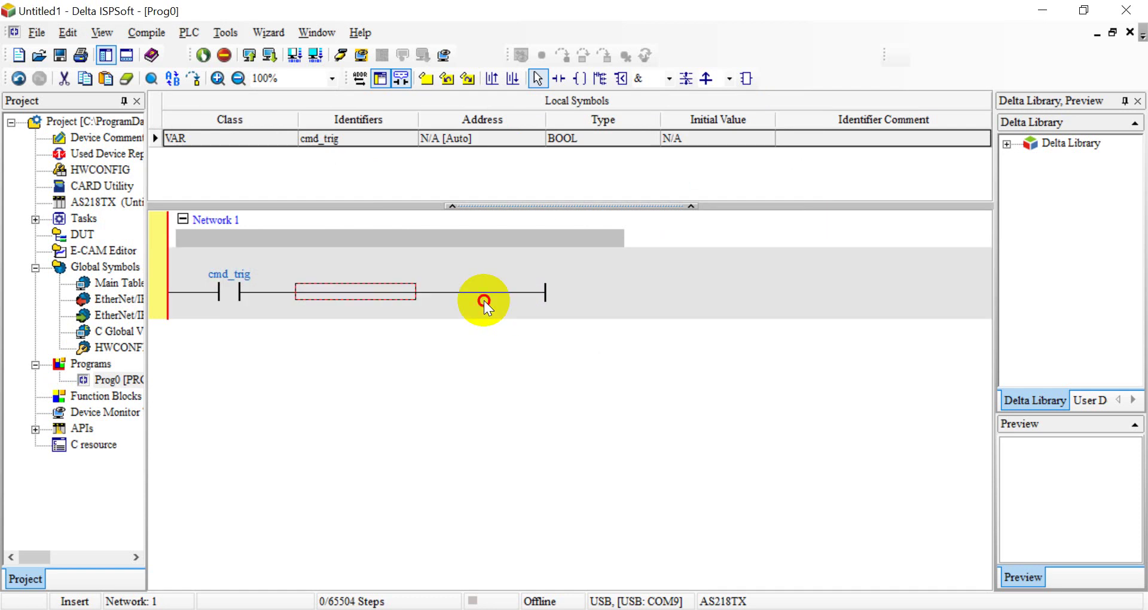
{"action": "type", "text": "mp"}
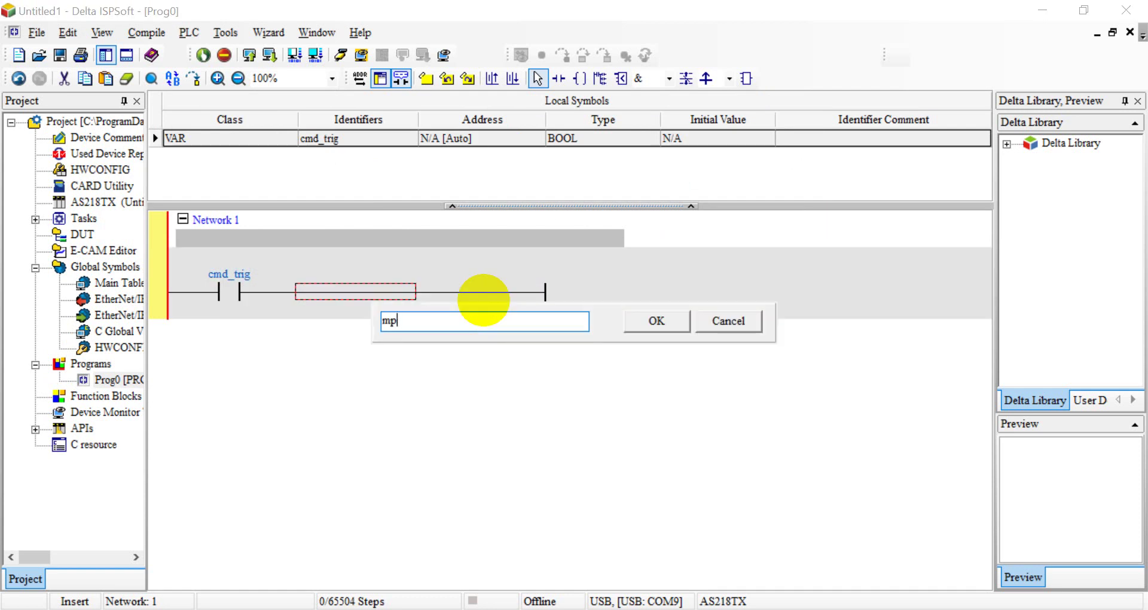
{"action": "key", "text": "BackSpace"}
{"action": "type", "text": "ov"}
{"action": "key", "text": "Return"}
Set the MOV source to a new local WORD variable cmd_value and its destination to SR172.
{"action": "left_click", "coordinate": [467, 327]}
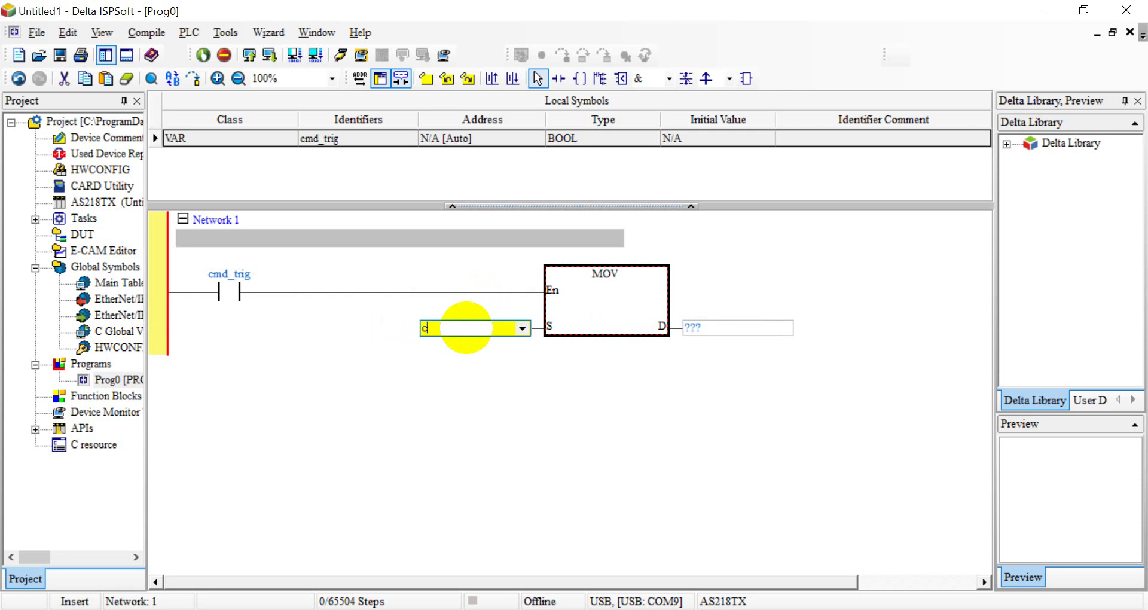
{"action": "type", "text": "cmd_value"}
{"action": "key", "text": "Return"}
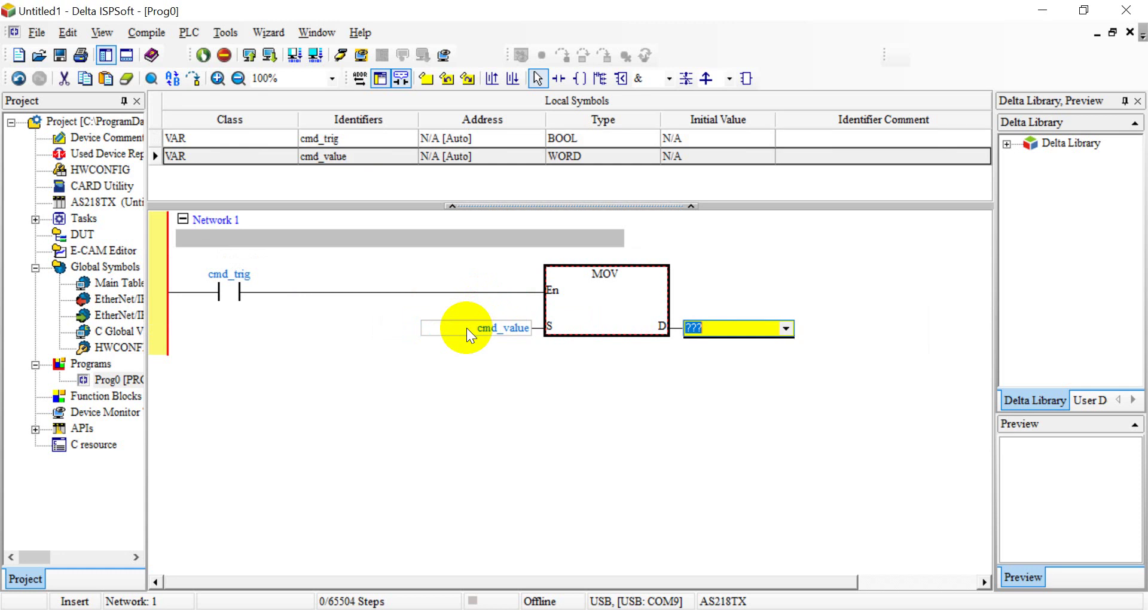
{"action": "type", "text": "SR1"}
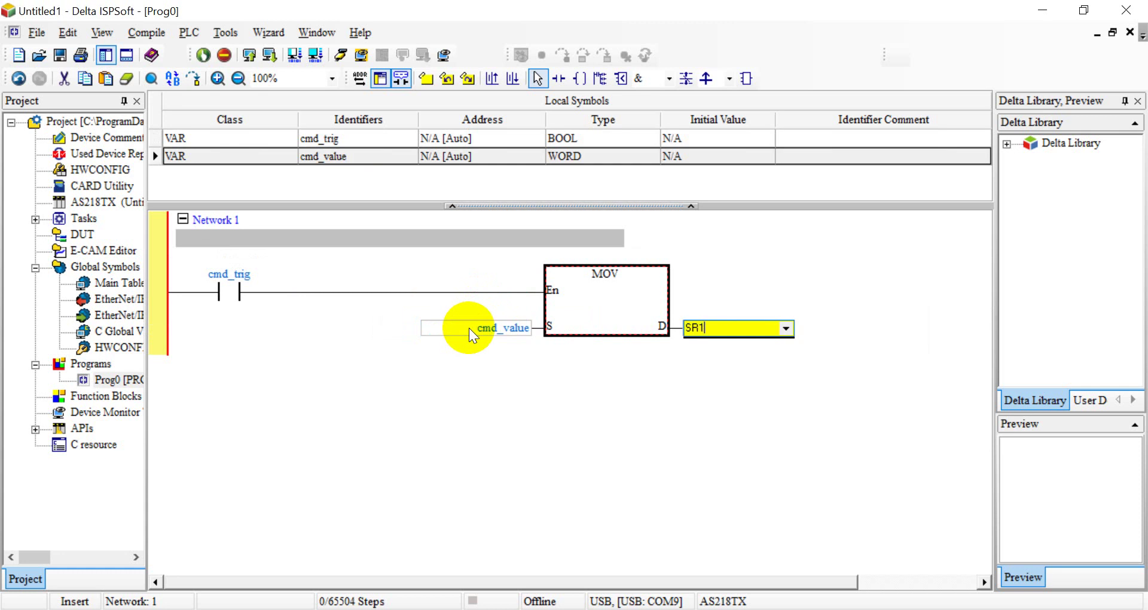
{"action": "type", "text": "72"}
{"action": "key", "text": "Return"}
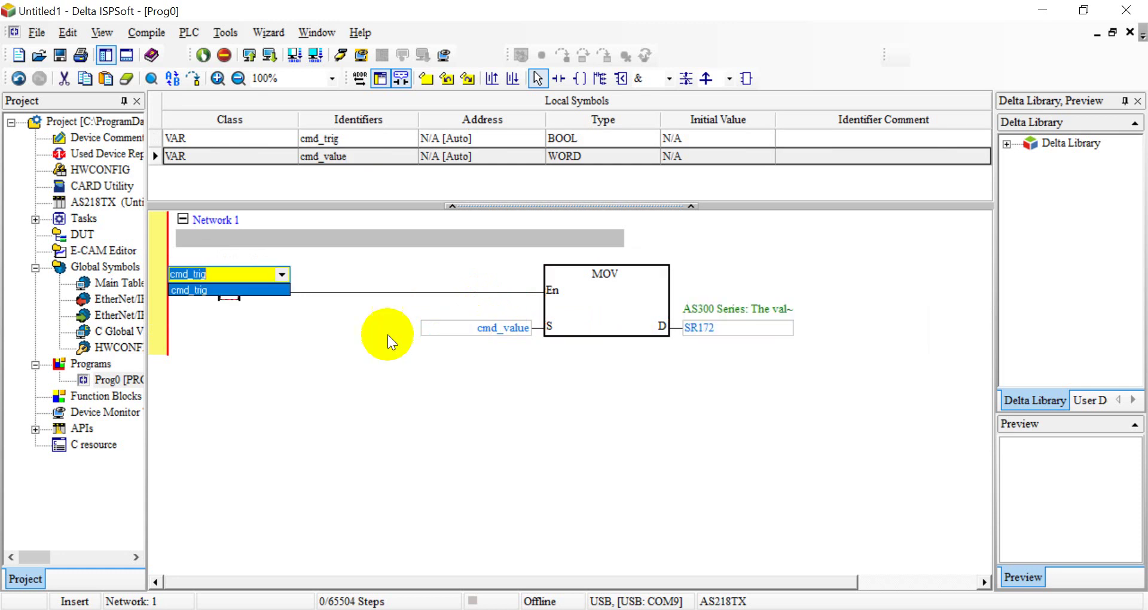
{"action": "left_click", "coordinate": [465, 342]}
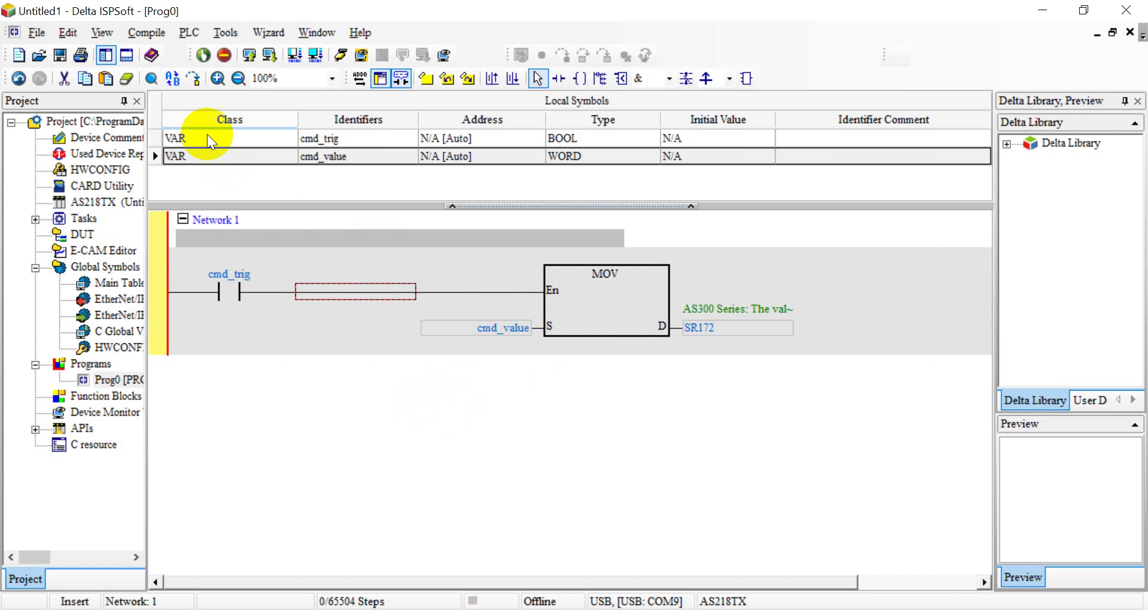
Compile the program and transfer it to the PLC with the object code, programs and project, POU, section and identifier comments.
{"action": "left_click", "coordinate": [276, 53]}
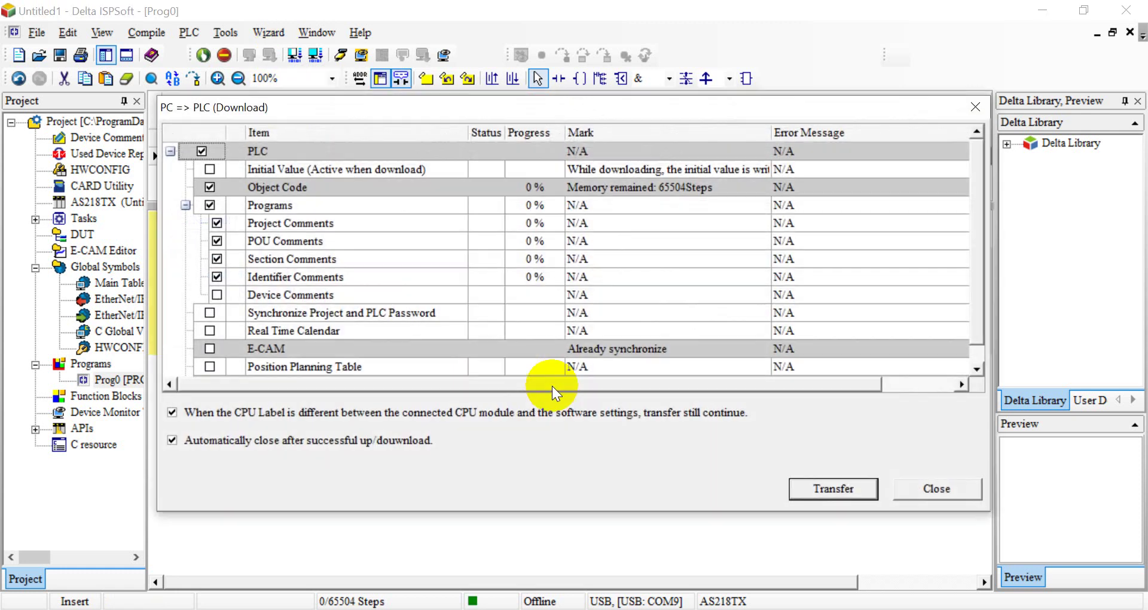
{"action": "left_click", "coordinate": [833, 488]}
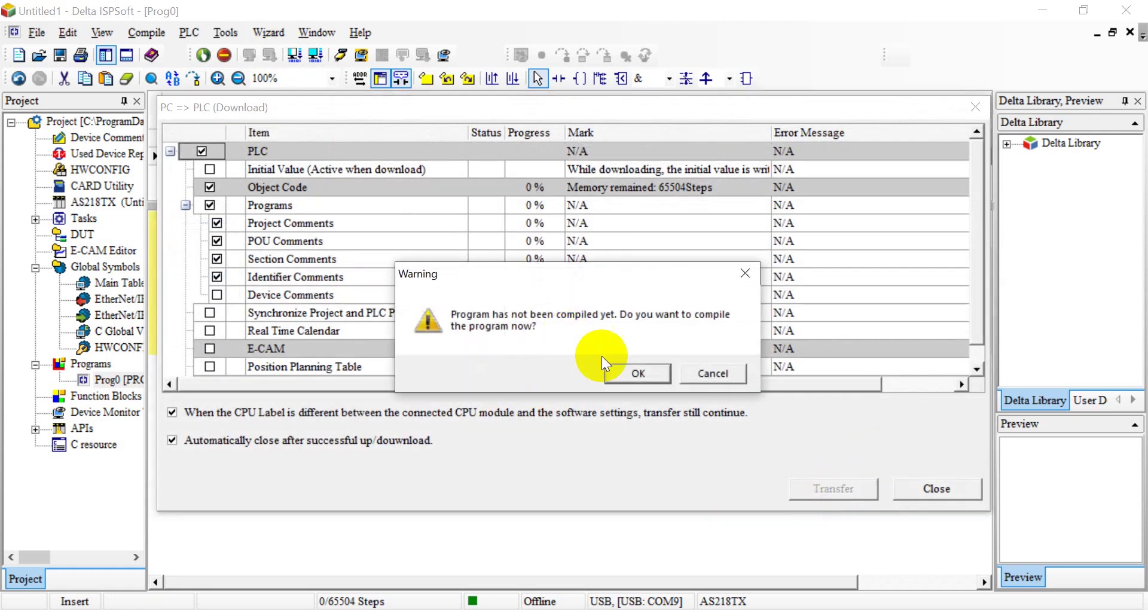
{"action": "left_click", "coordinate": [635, 375]}
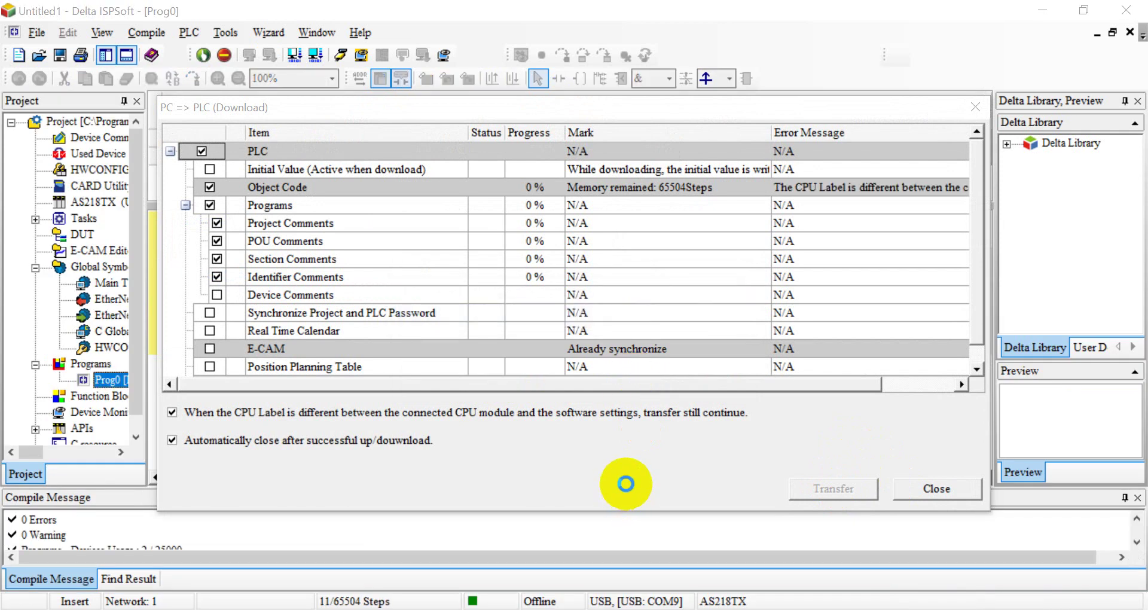
{"action": "left_click", "coordinate": [634, 375]}
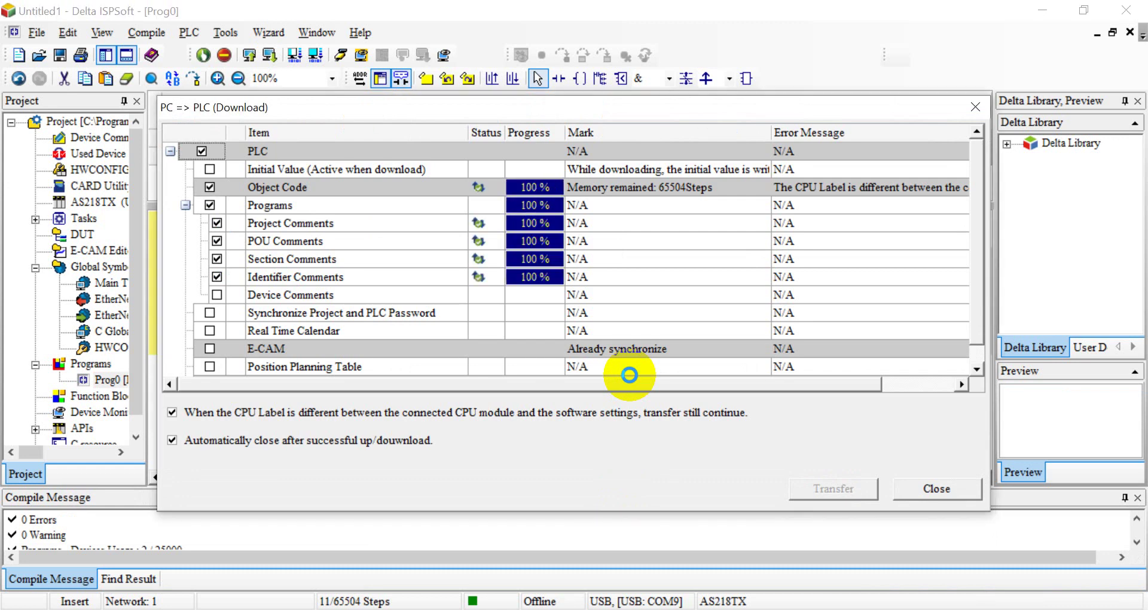
Switch to Delta VFDSoft and open the communication setup for going online with the drive.
{"action": "left_click", "coordinate": [631, 375]}
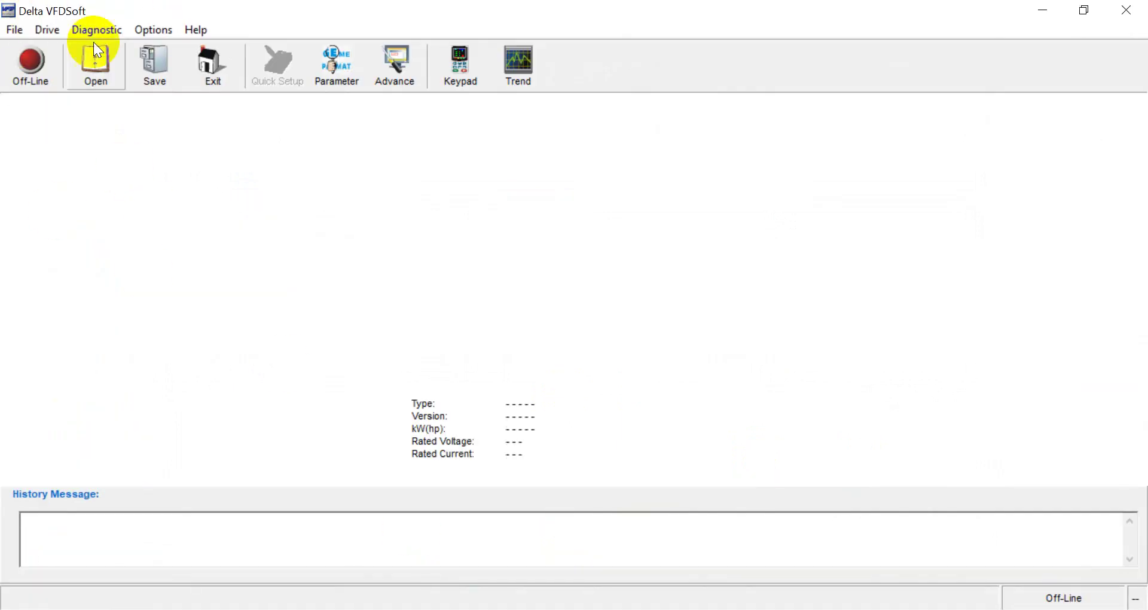
{"action": "left_click", "coordinate": [33, 69]}
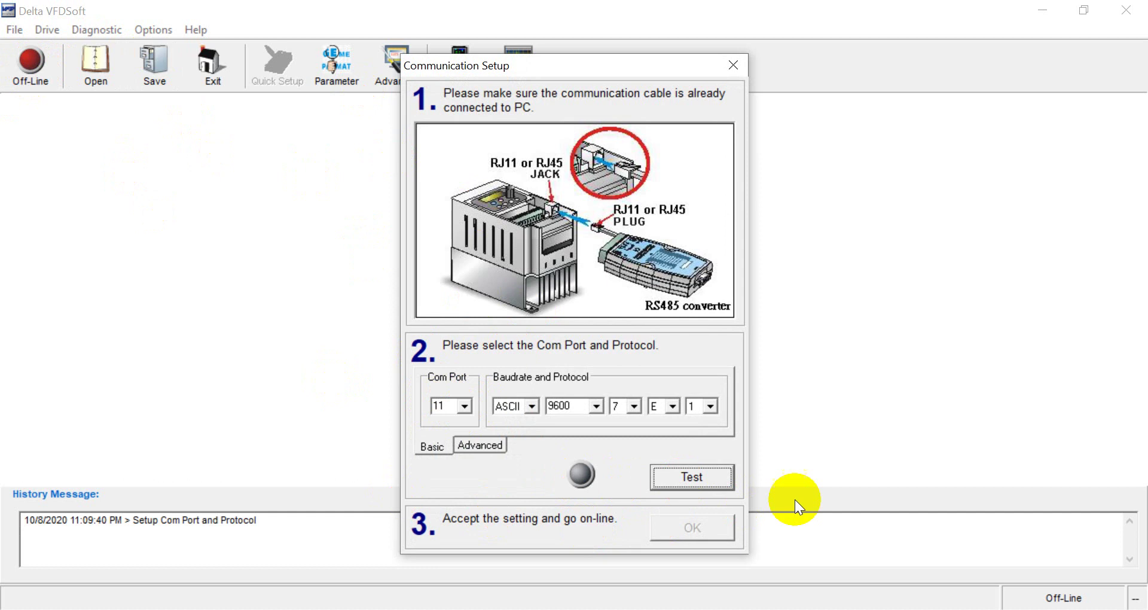
{"action": "left_click", "coordinate": [694, 476]}
Search Windows for Device Manager and open it.
{"action": "key", "text": "super"}
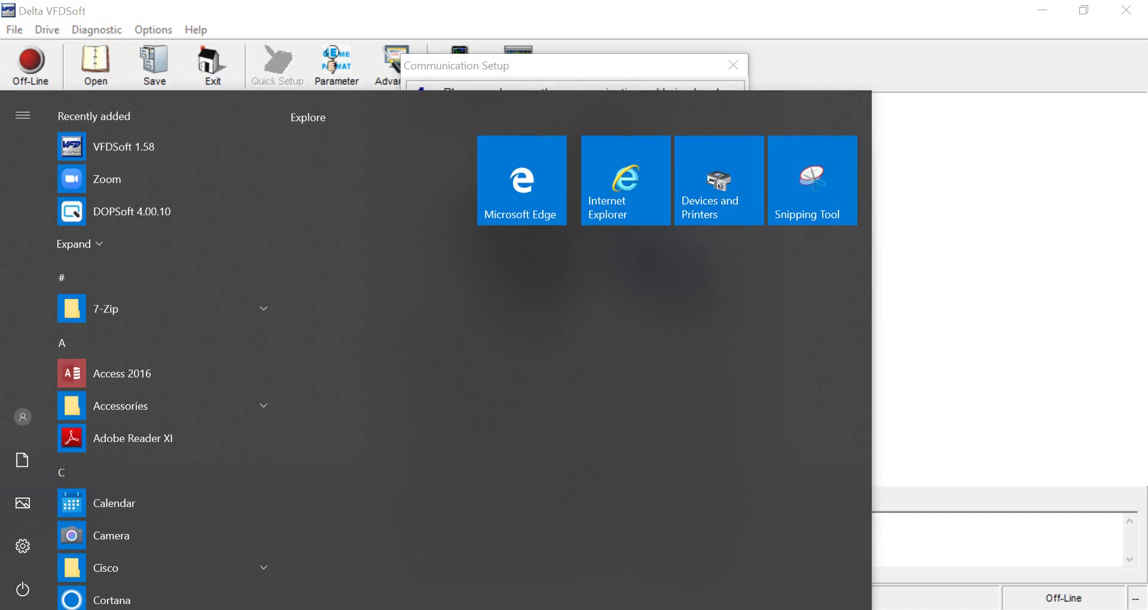
{"action": "type", "text": "de"}
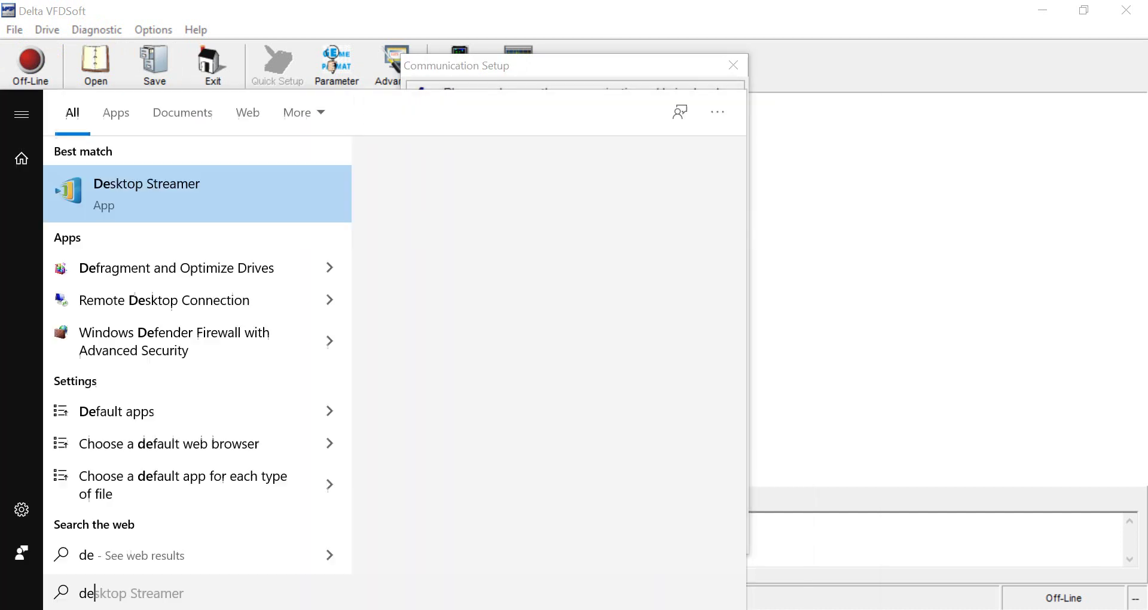
{"action": "type", "text": "vice m"}
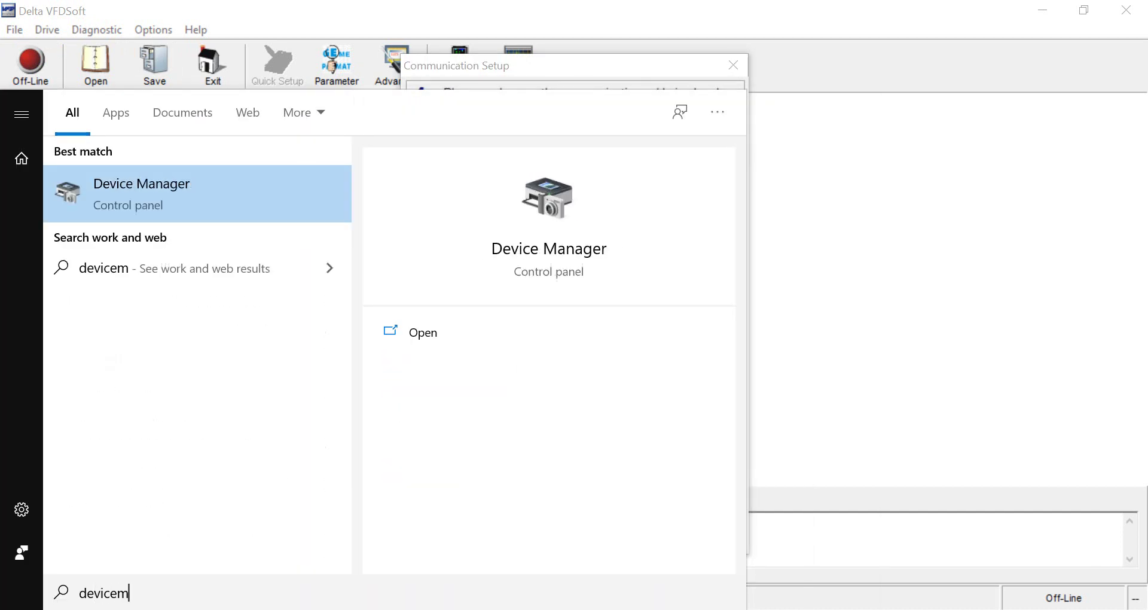
{"action": "key", "text": "BackSpace"}
{"action": "type", "text": "ma"}
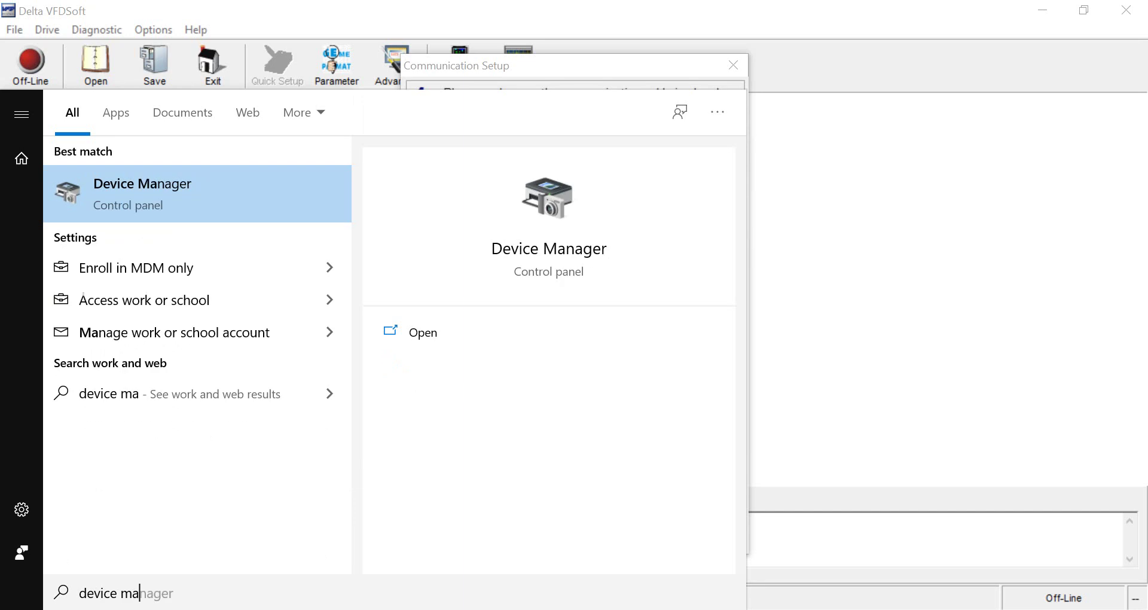
{"action": "left_click", "coordinate": [502, 333]}
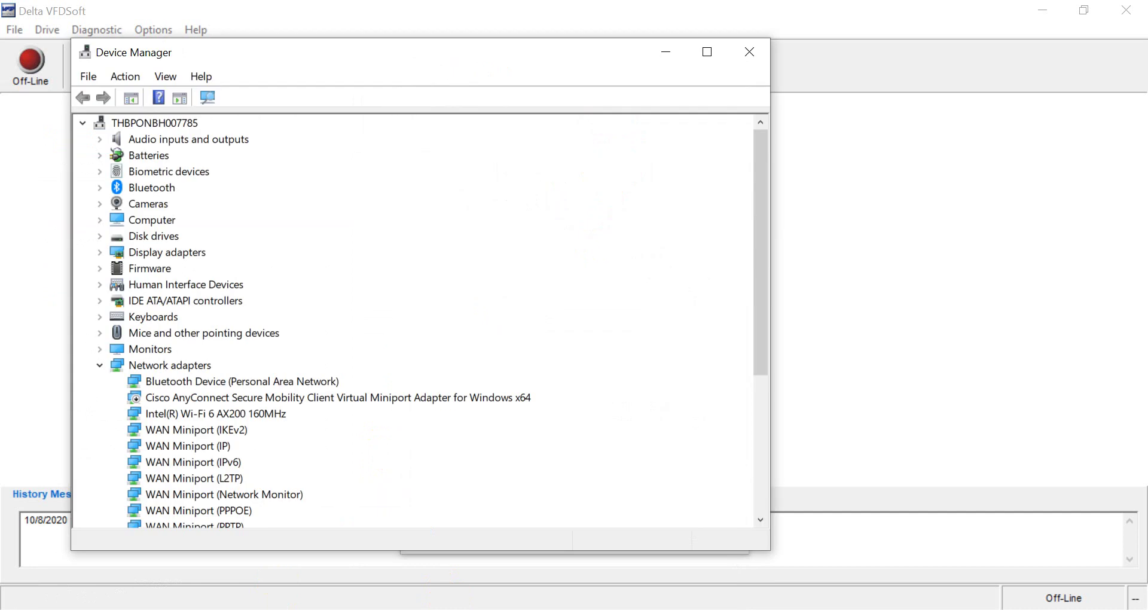
Examine which COM ports are assigned to the Delta PLC and the USB serial device in Device Manager.
{"action": "left_click", "coordinate": [99, 364]}
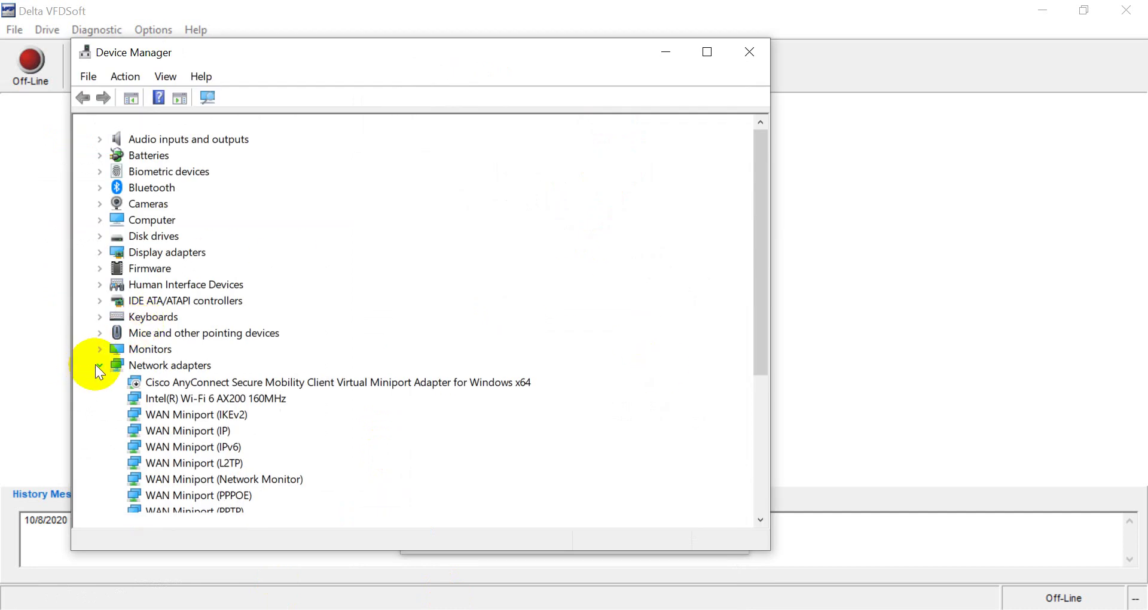
{"action": "left_click", "coordinate": [100, 382]}
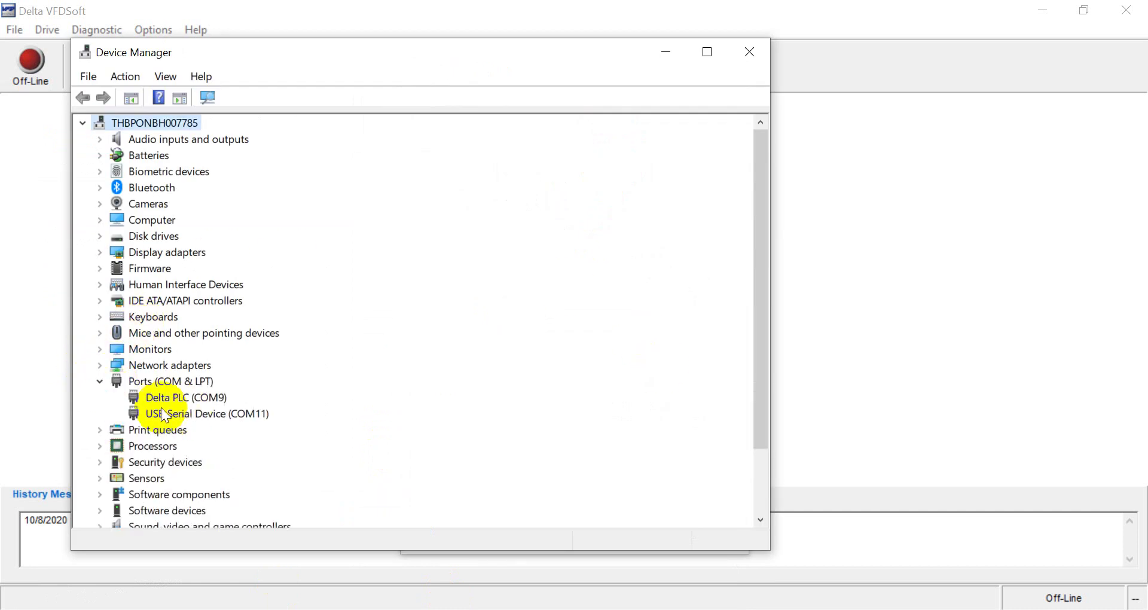
{"action": "left_click", "coordinate": [211, 414]}
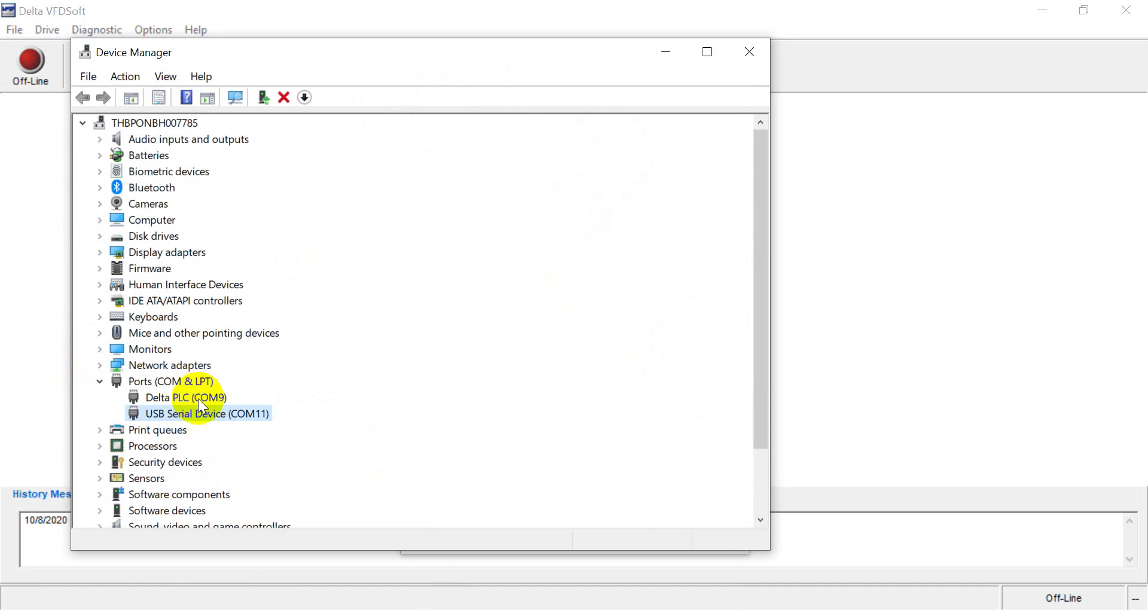
{"action": "left_click", "coordinate": [195, 398]}
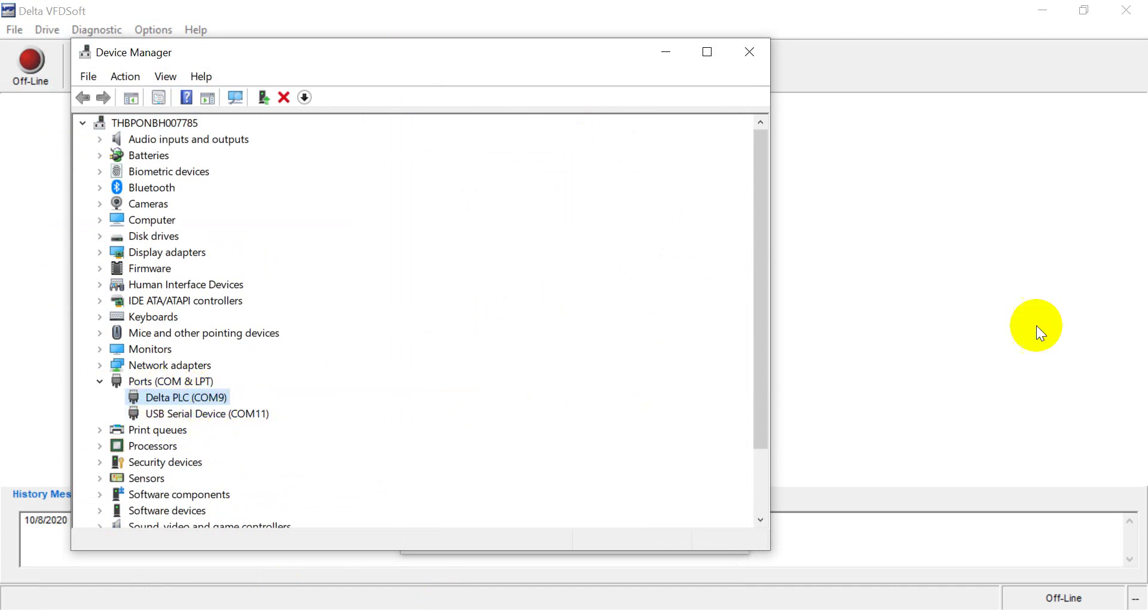
Return to VFDSoft, test the drive connection on COM port 11 with ASCII 9600, 7, E, 1, and go online.
{"action": "left_click", "coordinate": [945, 310]}
{"action": "left_click", "coordinate": [439, 405]}
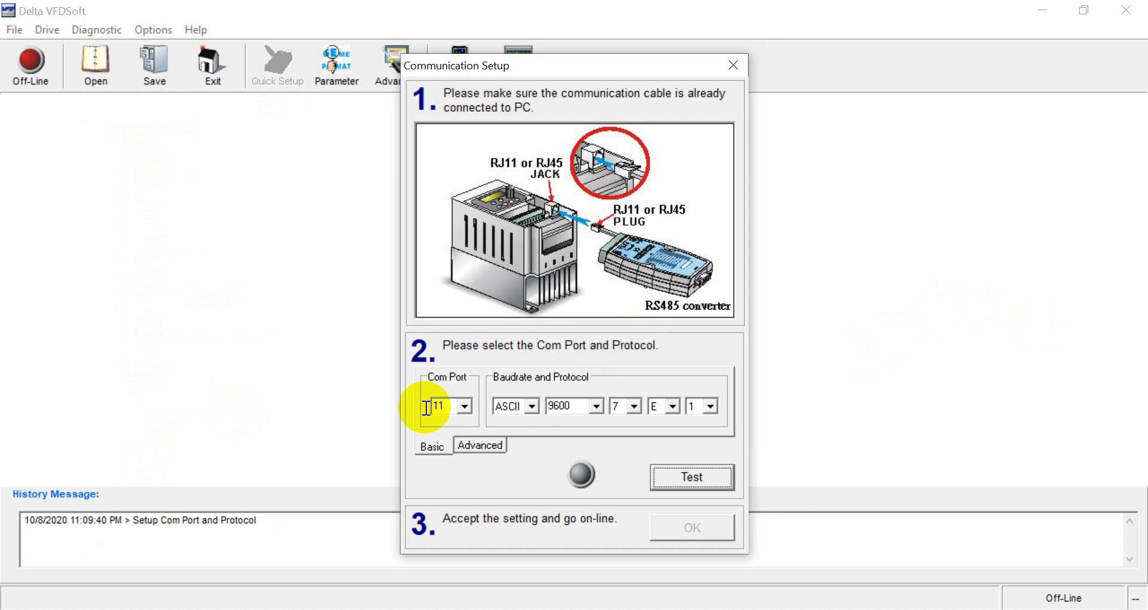
{"action": "left_click", "coordinate": [706, 474]}
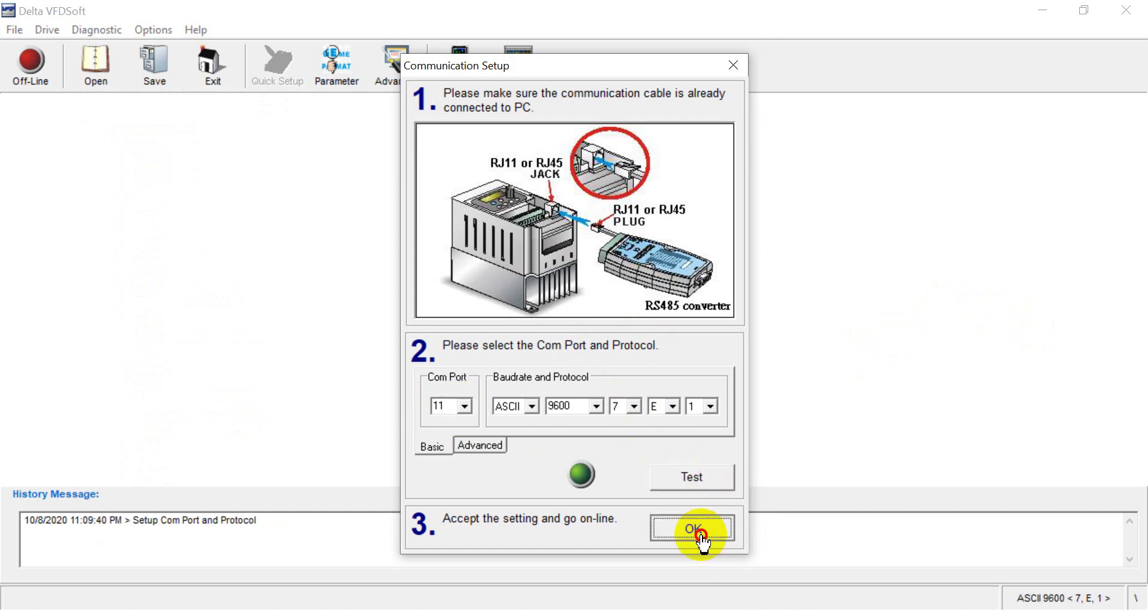
{"action": "left_click", "coordinate": [697, 529]}
Open the Trend window of the drive and start recording its signals.
{"action": "left_click", "coordinate": [511, 69]}
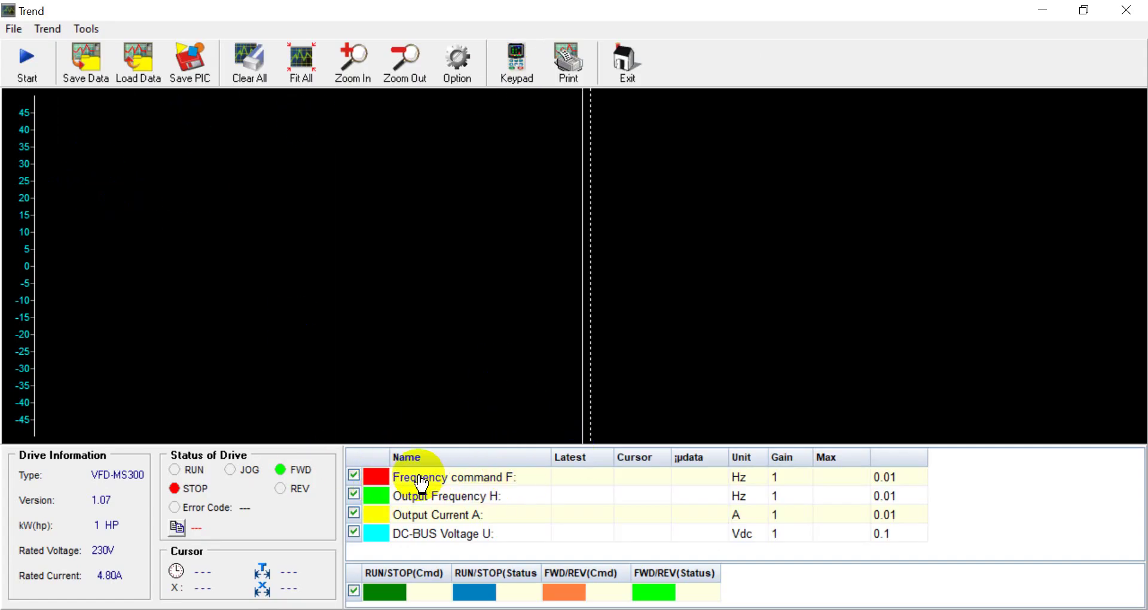
{"action": "left_click", "coordinate": [11, 125]}
{"action": "left_click", "coordinate": [28, 63]}
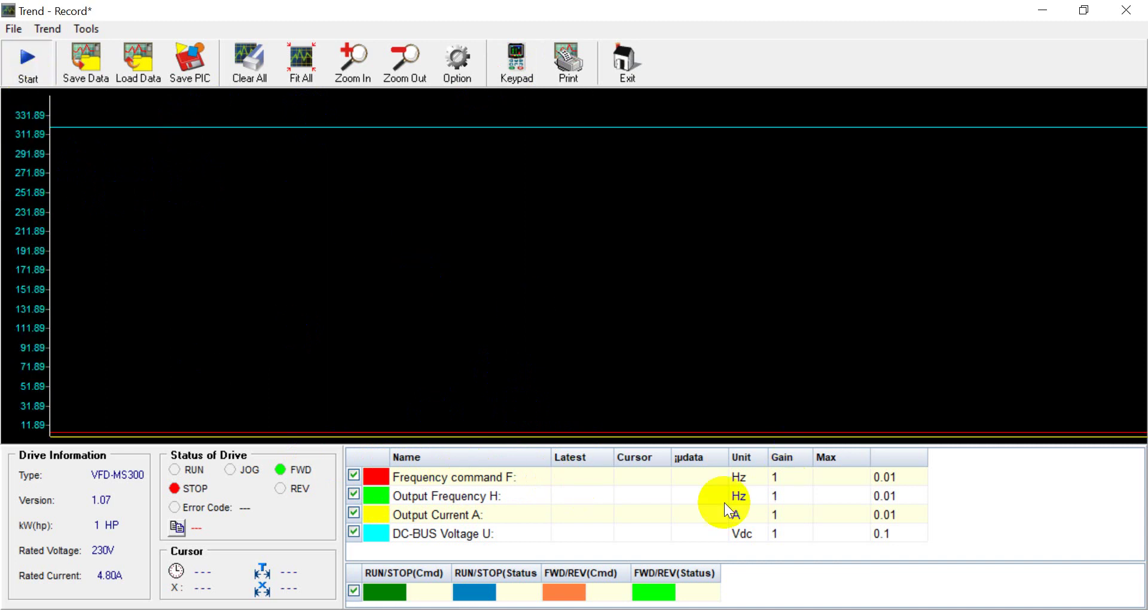
{"action": "left_click", "coordinate": [289, 223]}
{"action": "left_click", "coordinate": [279, 200]}
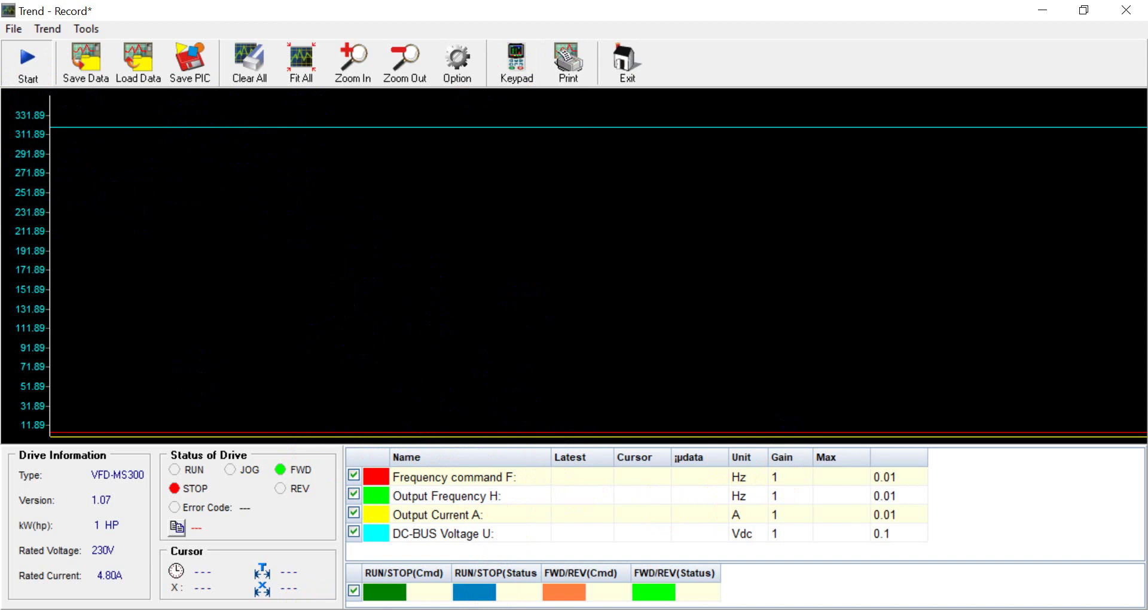
Switch to ISPSoft, start online monitoring of Prog0, and set the cmd_trig contact on.
{"action": "key", "text": "alt+Tab"}
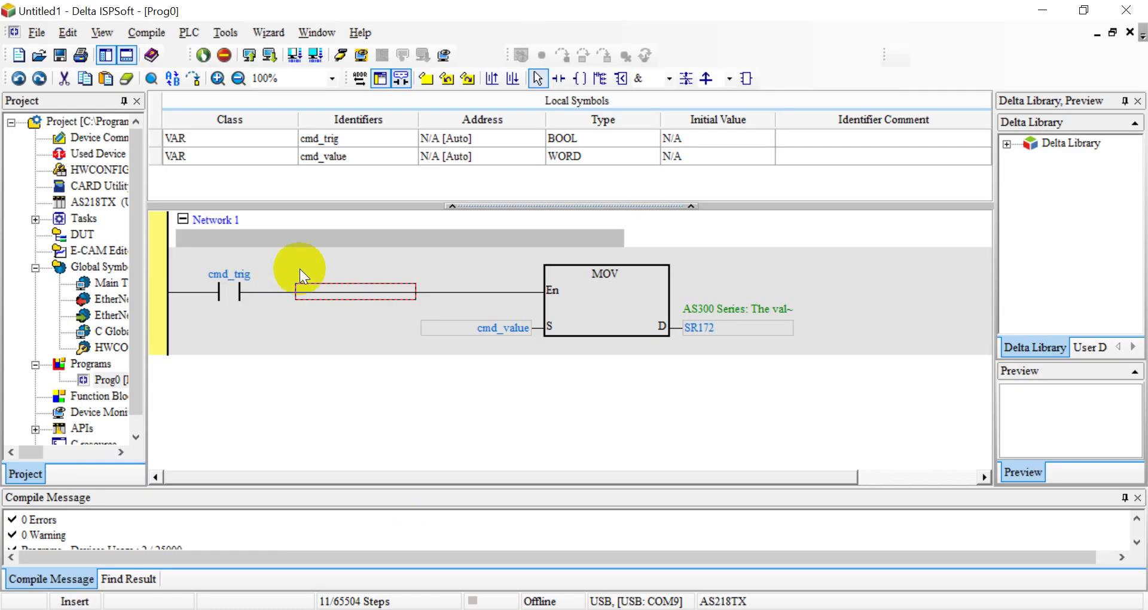
{"action": "left_click", "coordinate": [338, 57]}
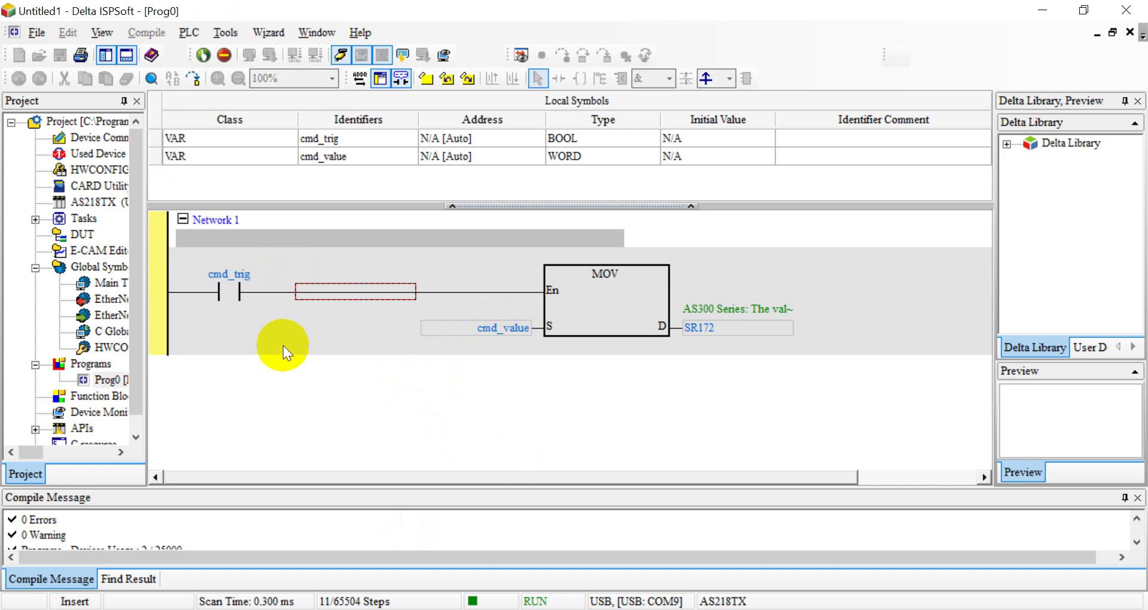
{"action": "left_click", "coordinate": [240, 298]}
{"action": "right_click", "coordinate": [218, 292]}
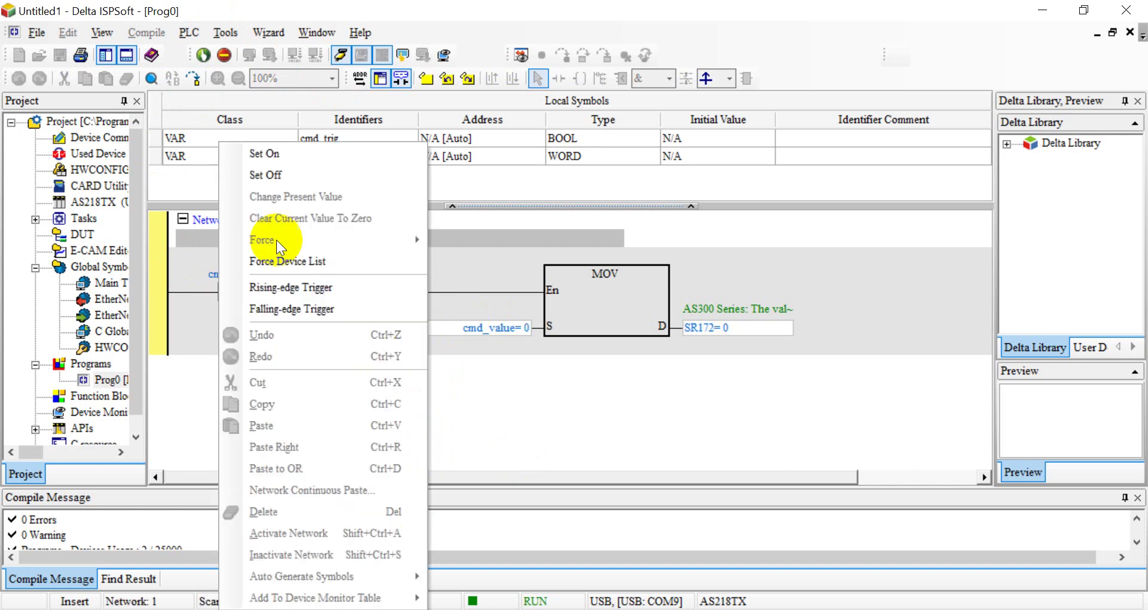
{"action": "left_click", "coordinate": [308, 155]}
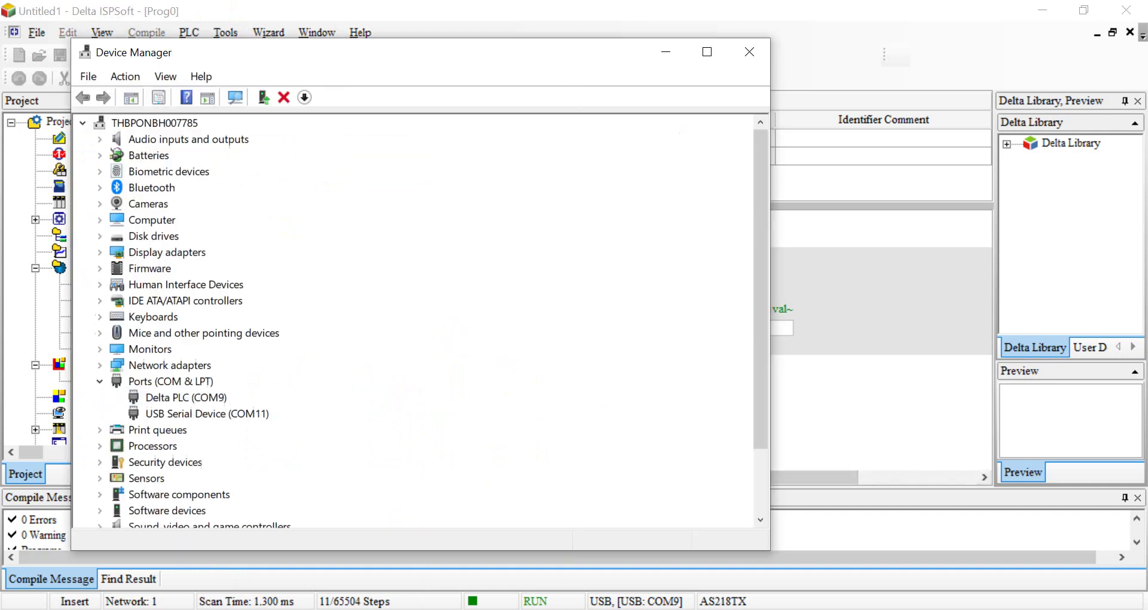
Close Device Manager and check the drive's Trend recording before returning to ISPSoft.
{"action": "key", "text": "alt+Tab"}
{"action": "left_click", "coordinate": [753, 60]}
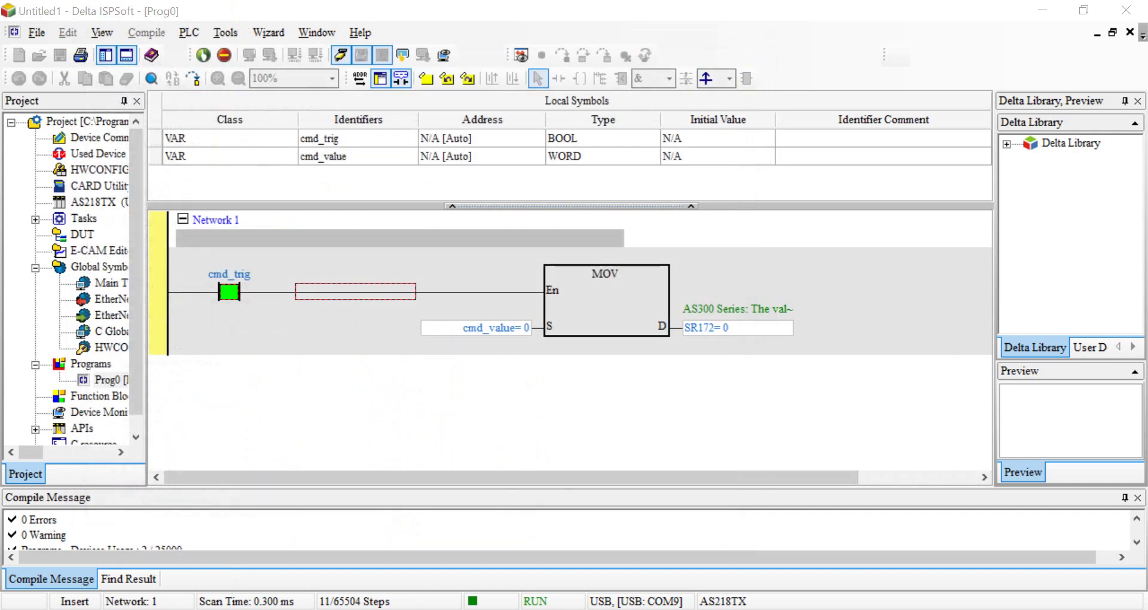
{"action": "key", "text": "alt+Tab"}
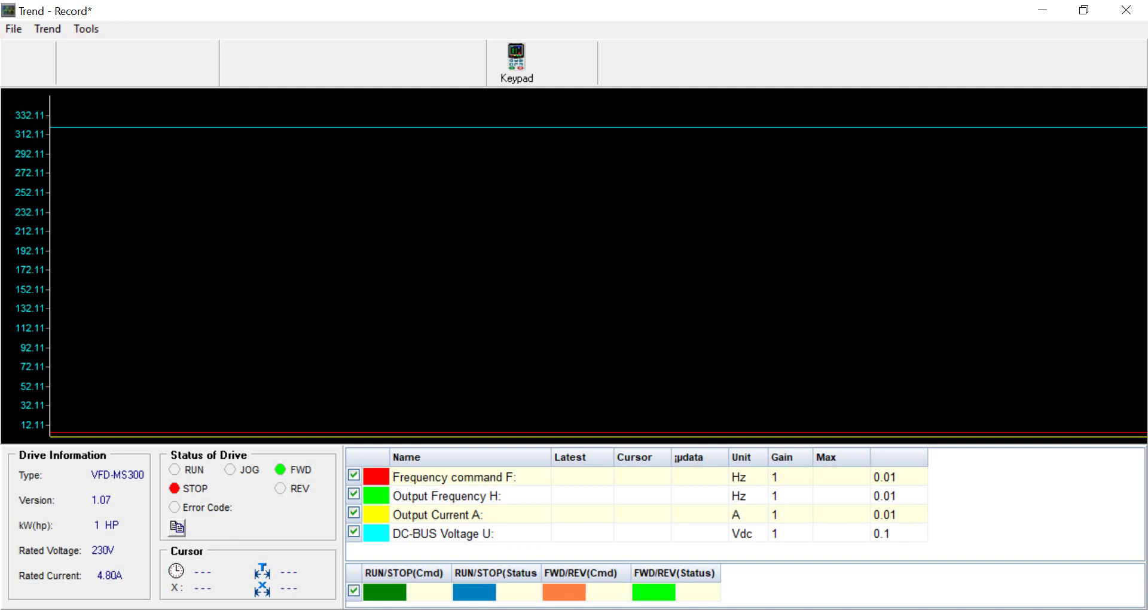
{"action": "key", "text": "alt+Tab"}
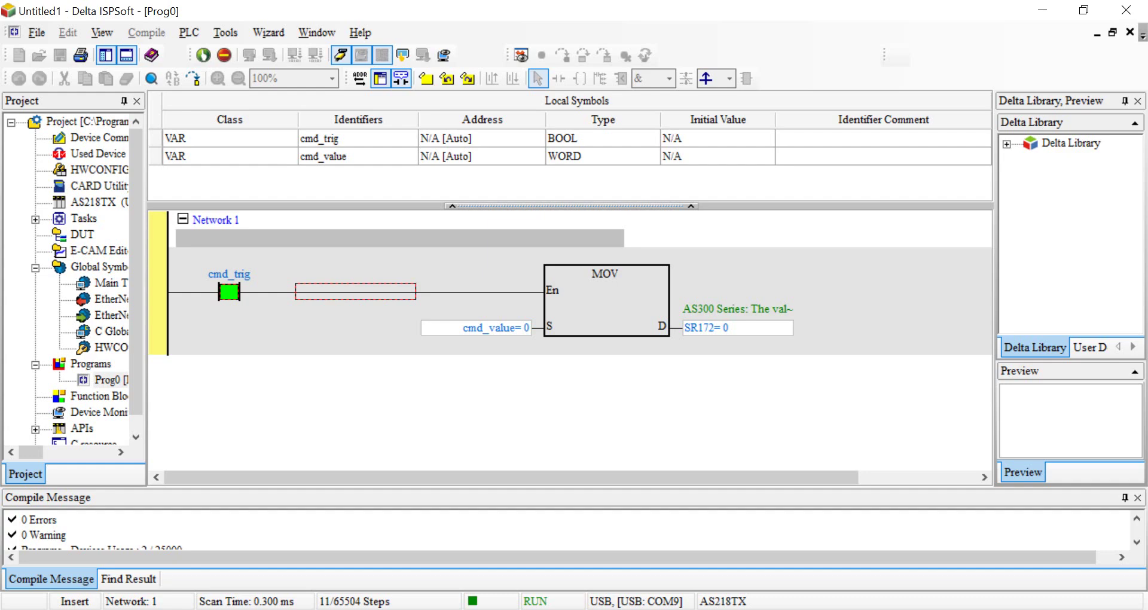
Change the present value of cmd_value at the MOV source to 500.
{"action": "right_click", "coordinate": [478, 335]}
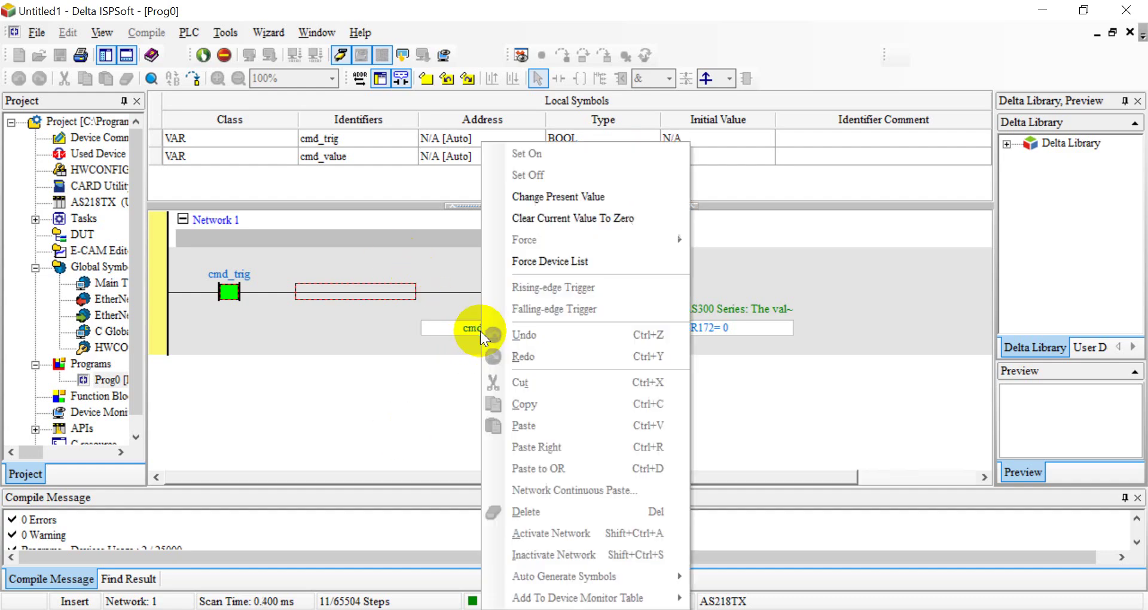
{"action": "left_click", "coordinate": [554, 198]}
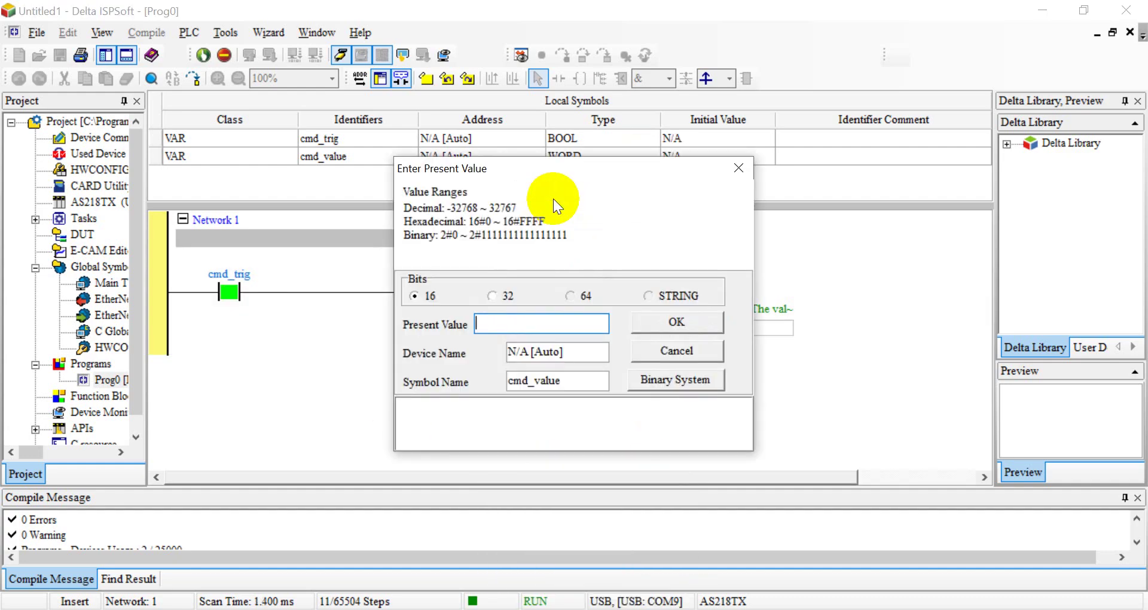
{"action": "type", "text": "500"}
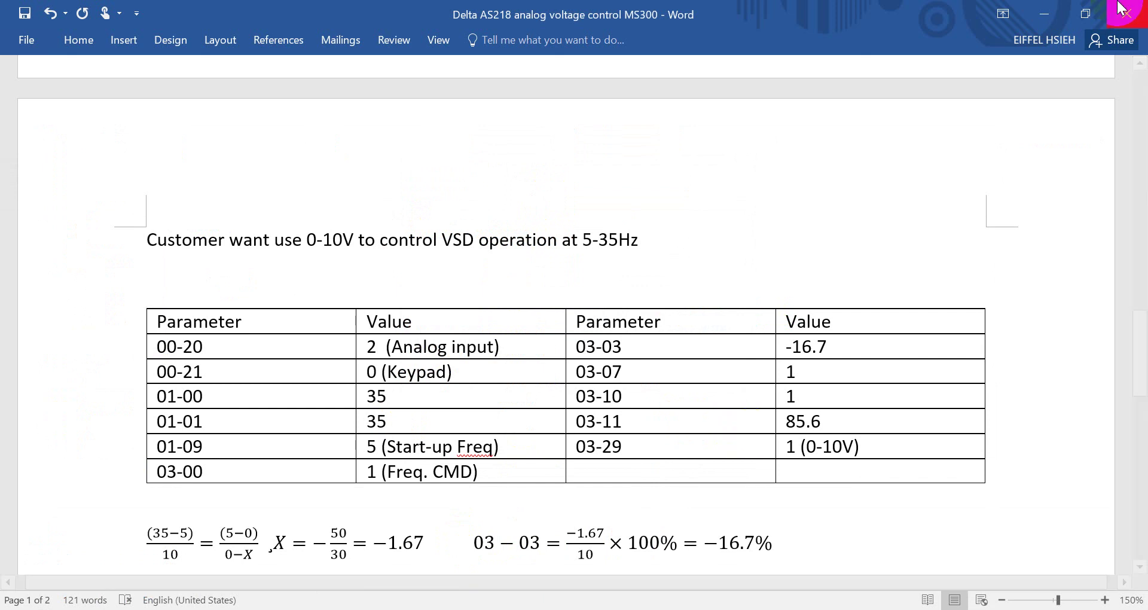
Review the analog output voltage range and SR172 scaling in the Word reference document, and return to ISPSoft.
{"action": "scroll", "coordinate": [869, 410], "scroll_direction": "up", "scroll_amount": 10}
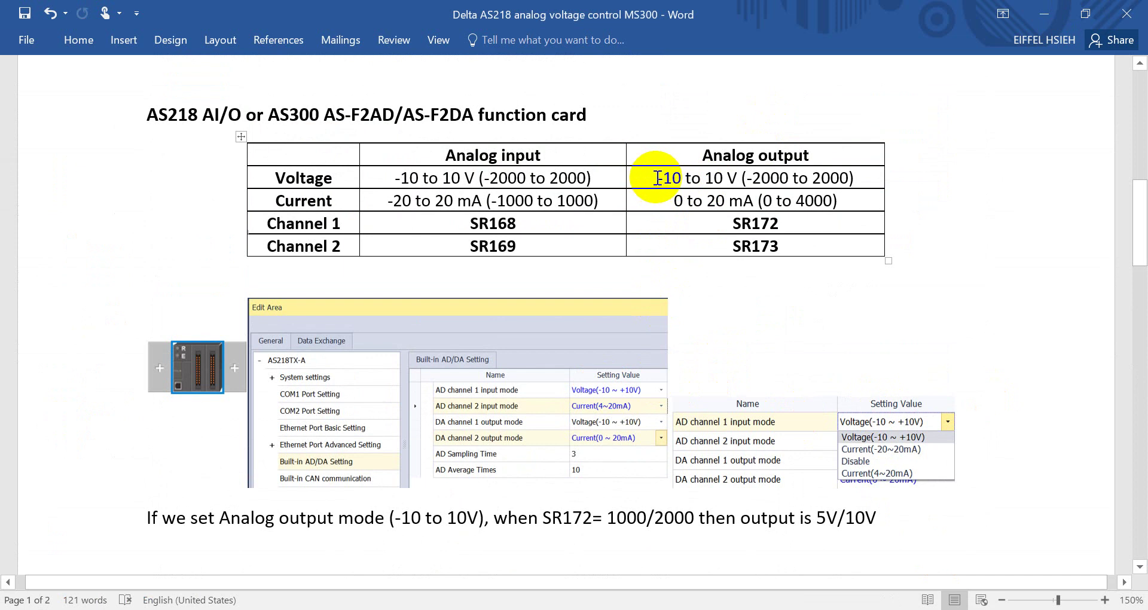
{"action": "left_click", "coordinate": [707, 176]}
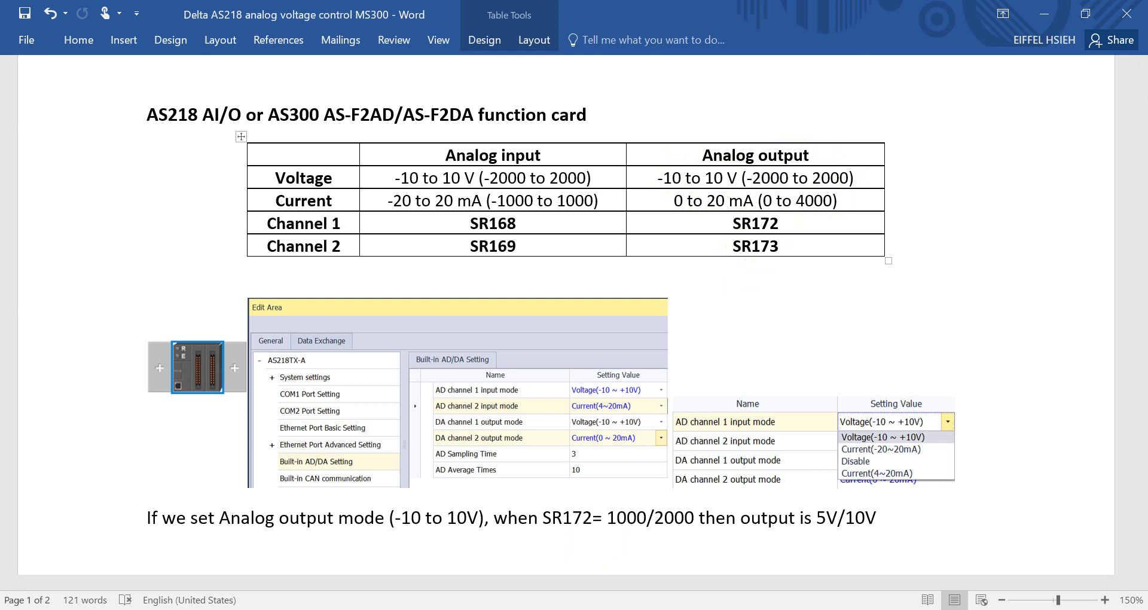
{"action": "left_click", "coordinate": [467, 523]}
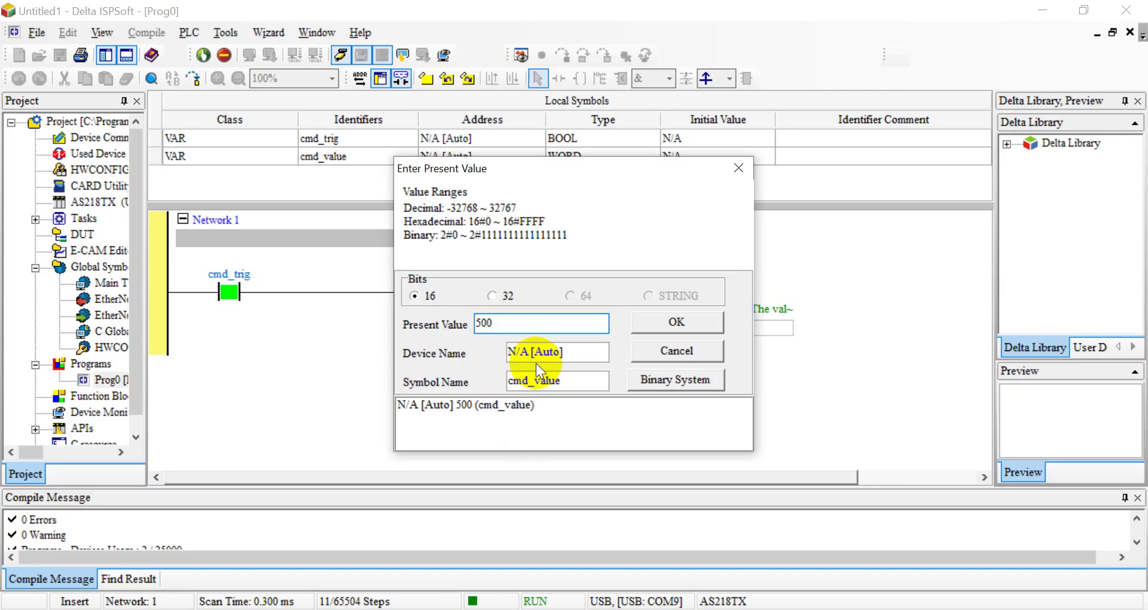
Write a present value of 0 to cmd_value, followed by 500.
{"action": "key", "text": "BackSpace"}
{"action": "key", "text": "BackSpace"}
{"action": "key", "text": "BackSpace"}
{"action": "type", "text": "0"}
{"action": "key", "text": "Return"}
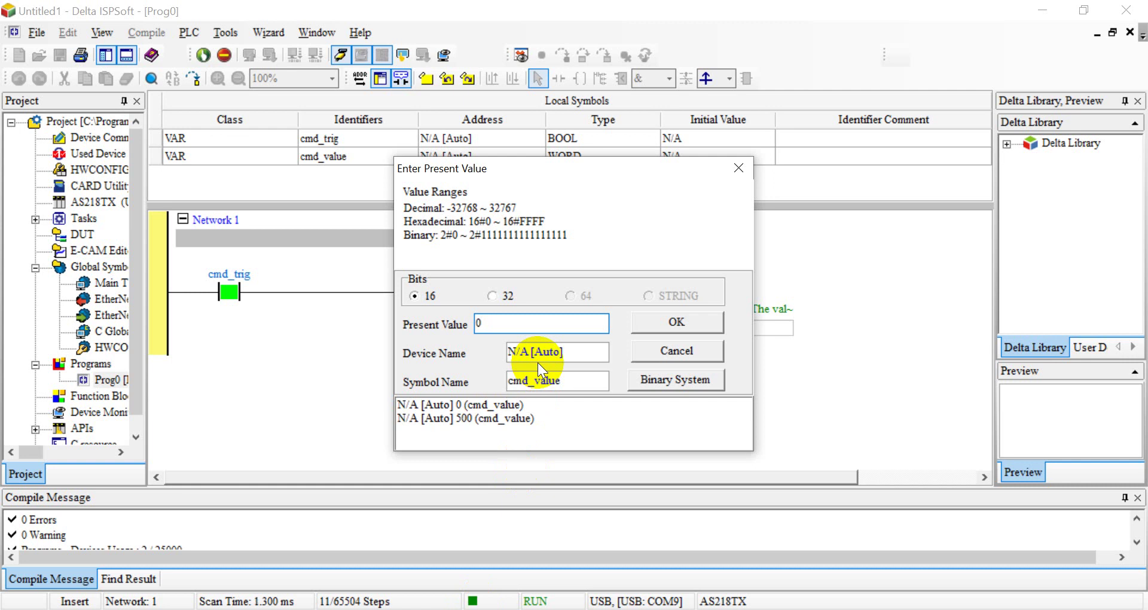
{"action": "key", "text": "BackSpace"}
{"action": "type", "text": "500"}
{"action": "key", "text": "Return"}
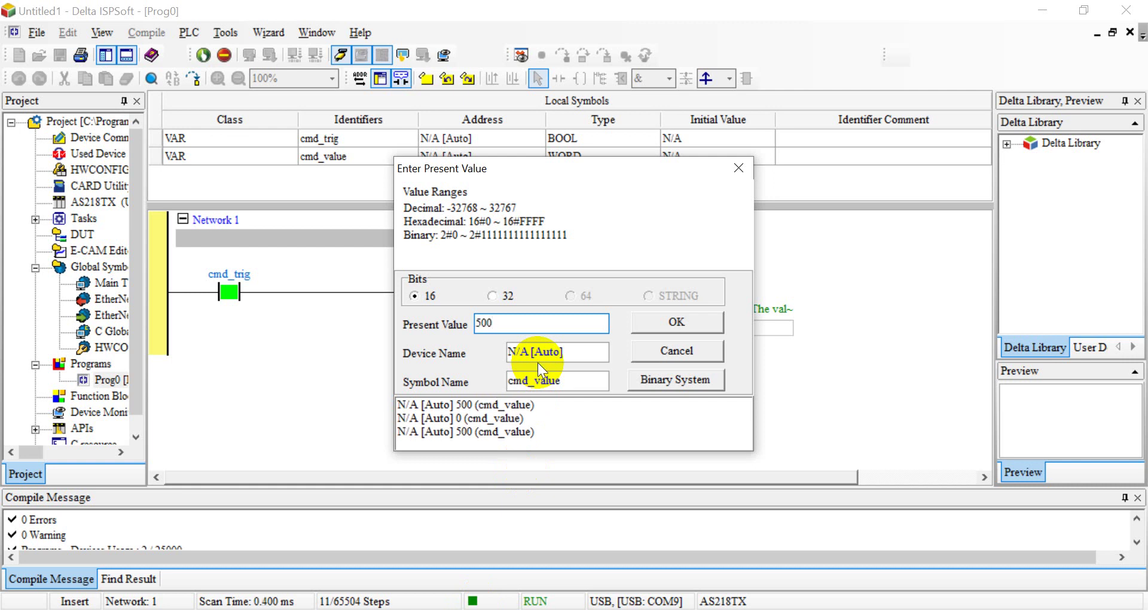
Raise the present value of cmd_value to 1000.
{"action": "key", "text": "BackSpace"}
{"action": "key", "text": "BackSpace"}
{"action": "key", "text": "BackSpace"}
{"action": "type", "text": "1000"}
{"action": "key", "text": "Return"}
Raise the present value of cmd_value to 1500.
{"action": "key", "text": "BackSpace"}
{"action": "key", "text": "BackSpace"}
{"action": "key", "text": "BackSpace"}
{"action": "key", "text": "BackSpace"}
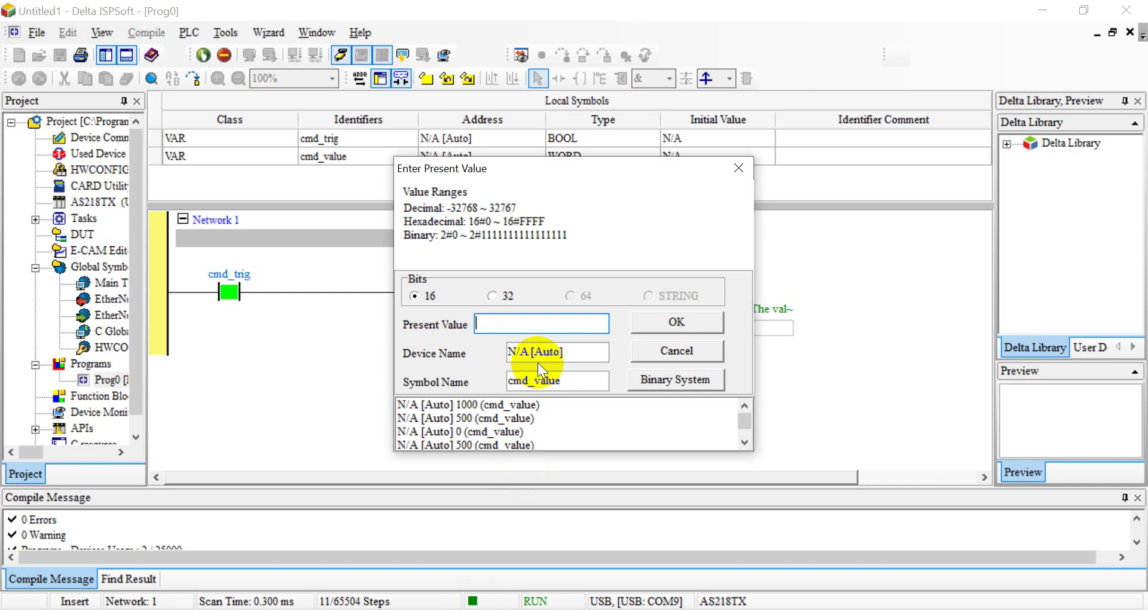
{"action": "type", "text": "1500"}
{"action": "key", "text": "Return"}
Raise the present value of cmd_value to 2000.
{"action": "key", "text": "BackSpace"}
{"action": "key", "text": "BackSpace"}
{"action": "key", "text": "BackSpace"}
{"action": "key", "text": "BackSpace"}
{"action": "type", "text": "200"}
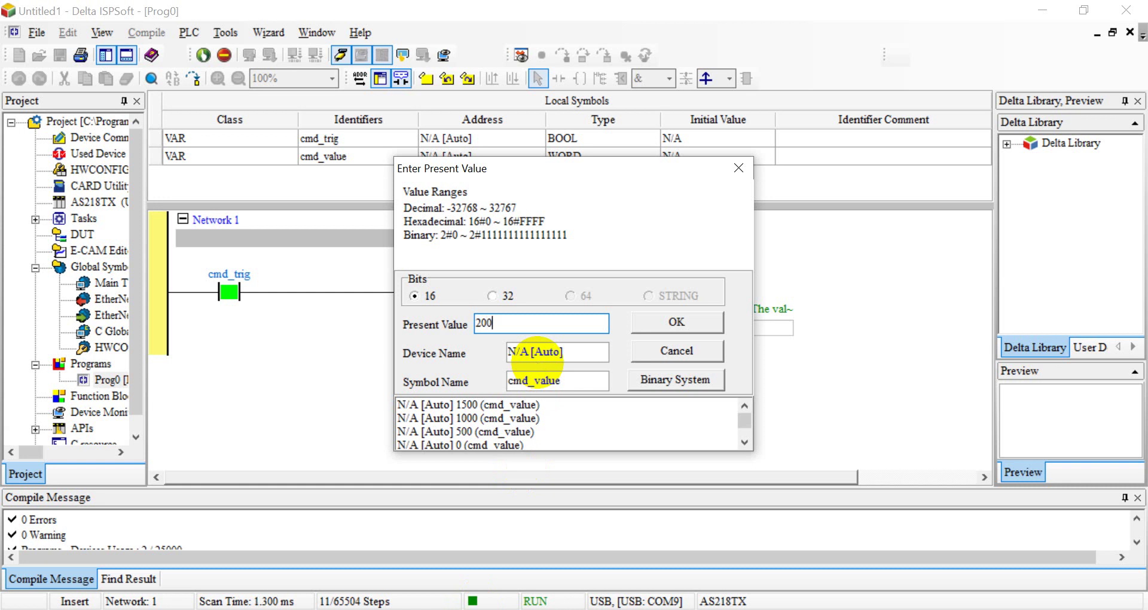
{"action": "type", "text": "0"}
{"action": "key", "text": "Return"}
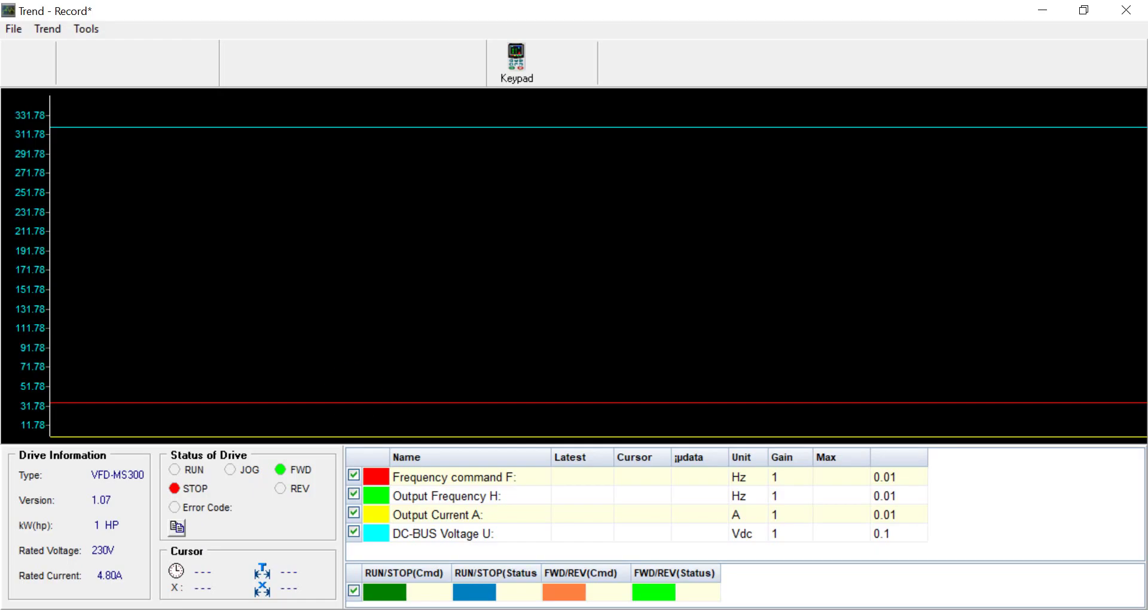
Switch to the VFDSoft Trend window and check the frequency command curve for the applied command values.
{"action": "left_click", "coordinate": [580, 603]}
{"action": "mouse_move", "coordinate": [422, 609]}
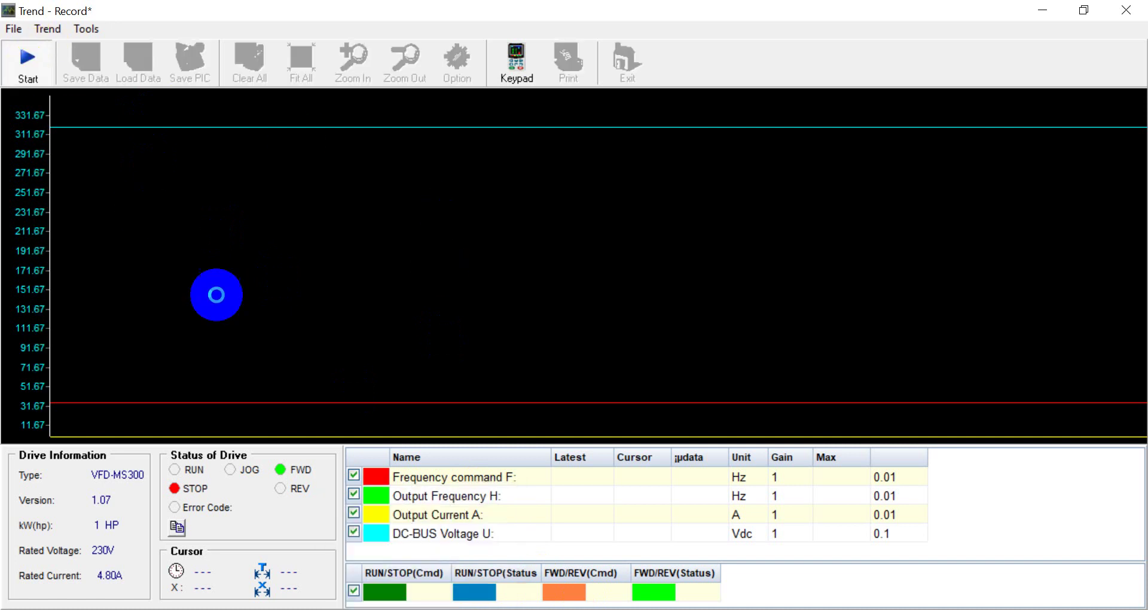
Stop the trend recording and fit all recorded data into the graph.
{"action": "left_click", "coordinate": [92, 46]}
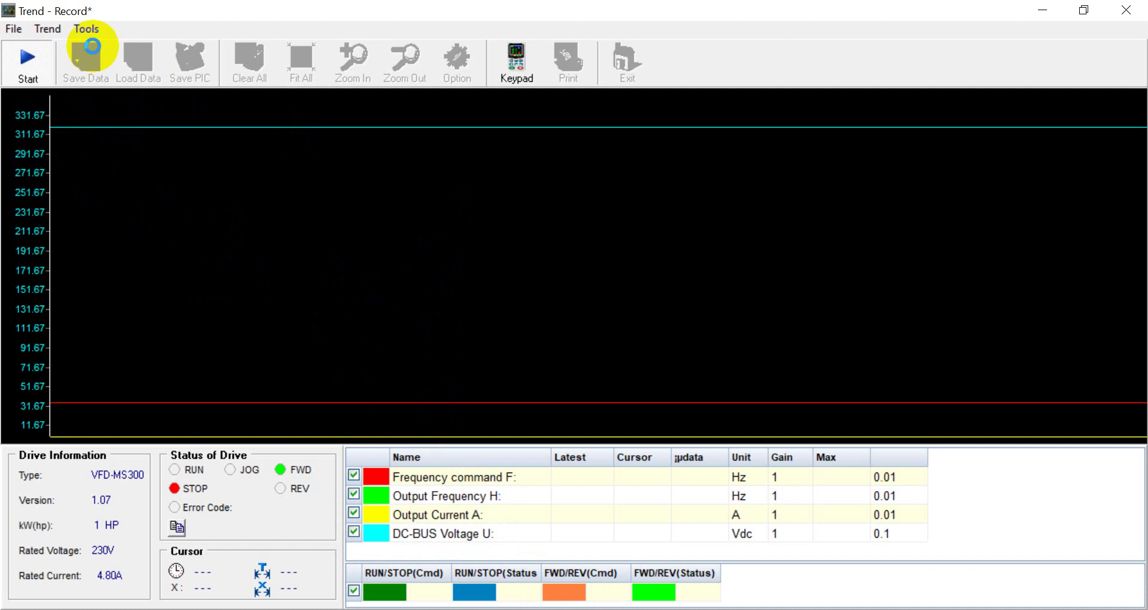
{"action": "left_click", "coordinate": [27, 66]}
{"action": "left_click", "coordinate": [447, 437]}
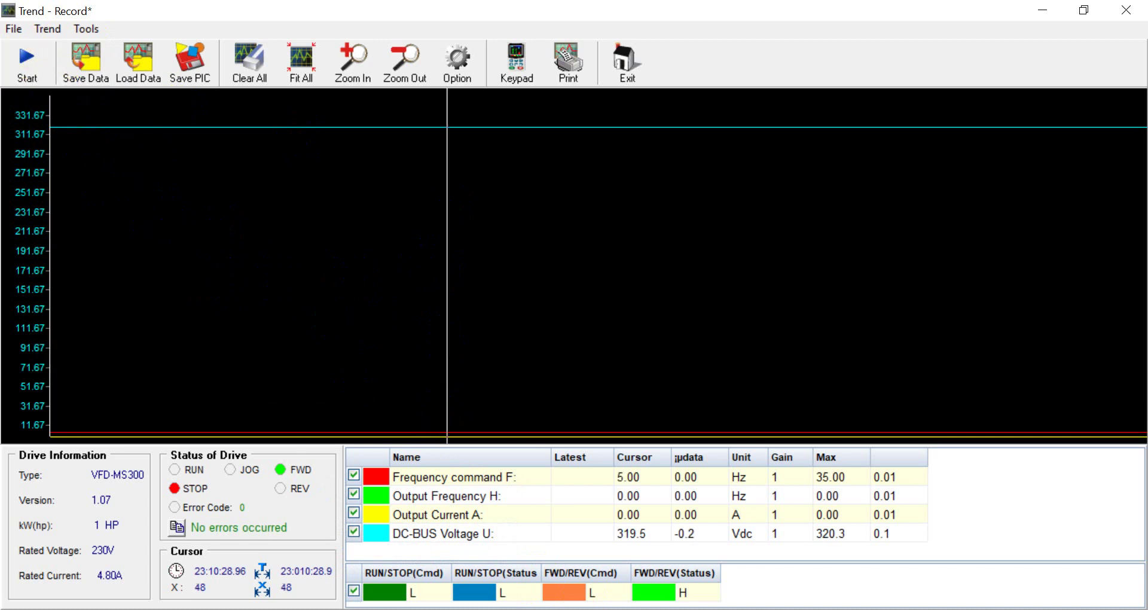
{"action": "left_click", "coordinate": [304, 58]}
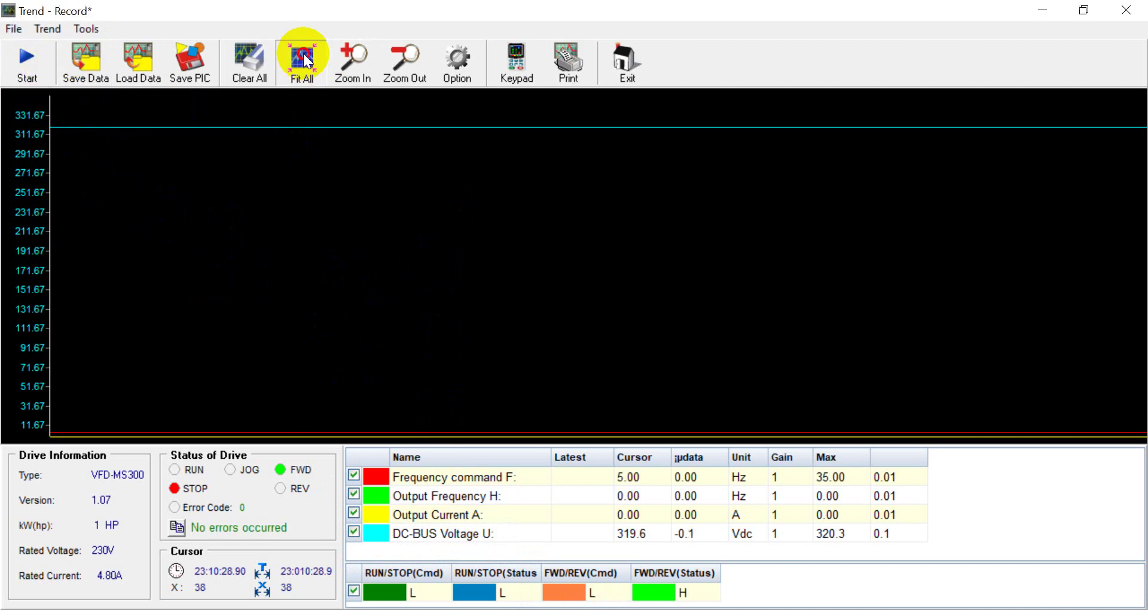
{"action": "left_click", "coordinate": [307, 61]}
Move the measuring cursor along the stepped part of the frequency command curve to read the frequency at each level.
{"action": "left_click", "coordinate": [813, 414]}
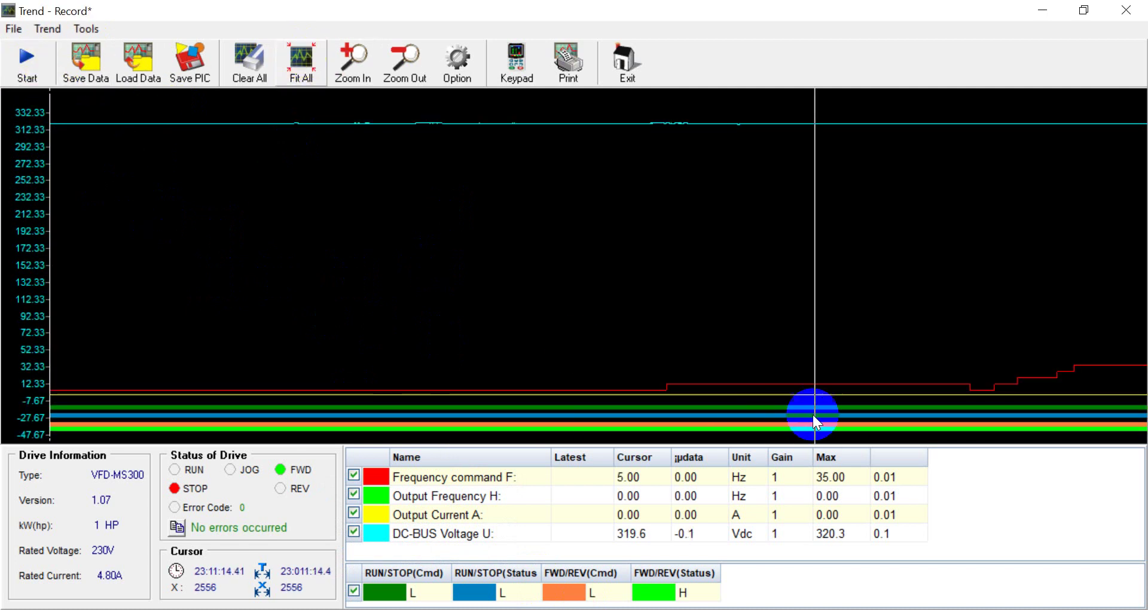
{"action": "left_click", "coordinate": [871, 434]}
{"action": "left_click_drag", "start_coordinate": [870, 434], "coordinate": [1034, 383]}
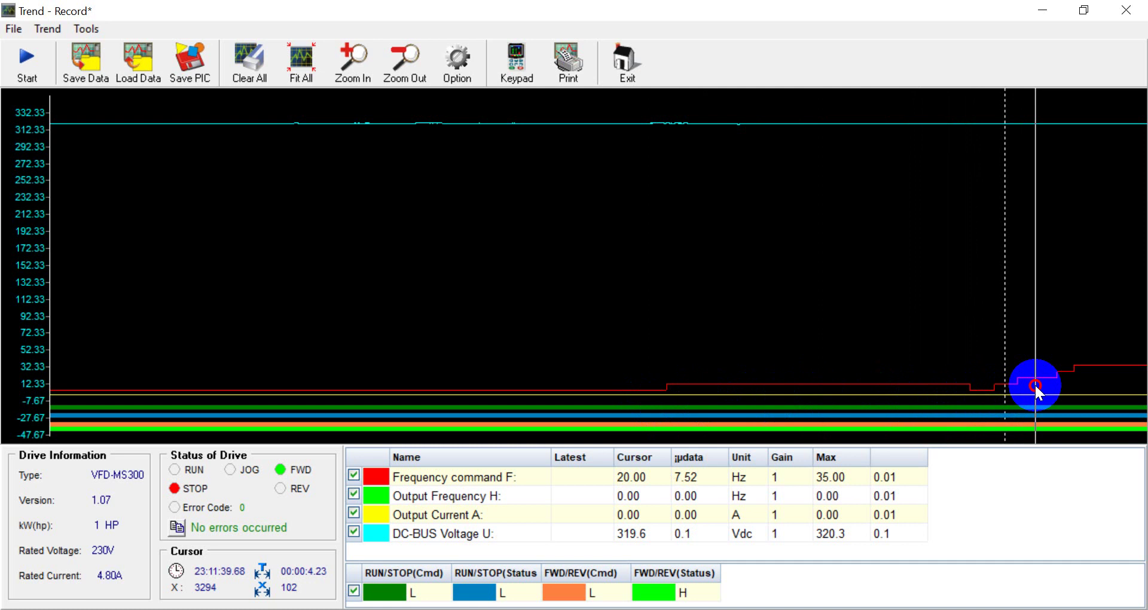
{"action": "left_click_drag", "start_coordinate": [1034, 383], "coordinate": [1007, 392]}
{"action": "left_click", "coordinate": [1007, 393]}
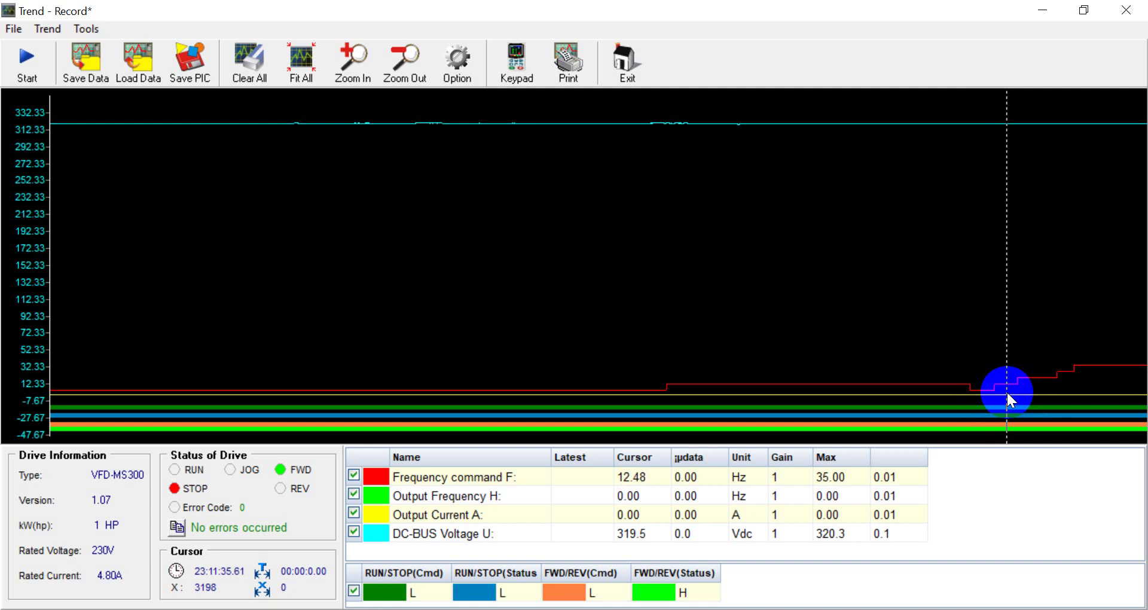
{"action": "left_click_drag", "start_coordinate": [1006, 390], "coordinate": [1066, 373]}
{"action": "left_click", "coordinate": [1036, 379]}
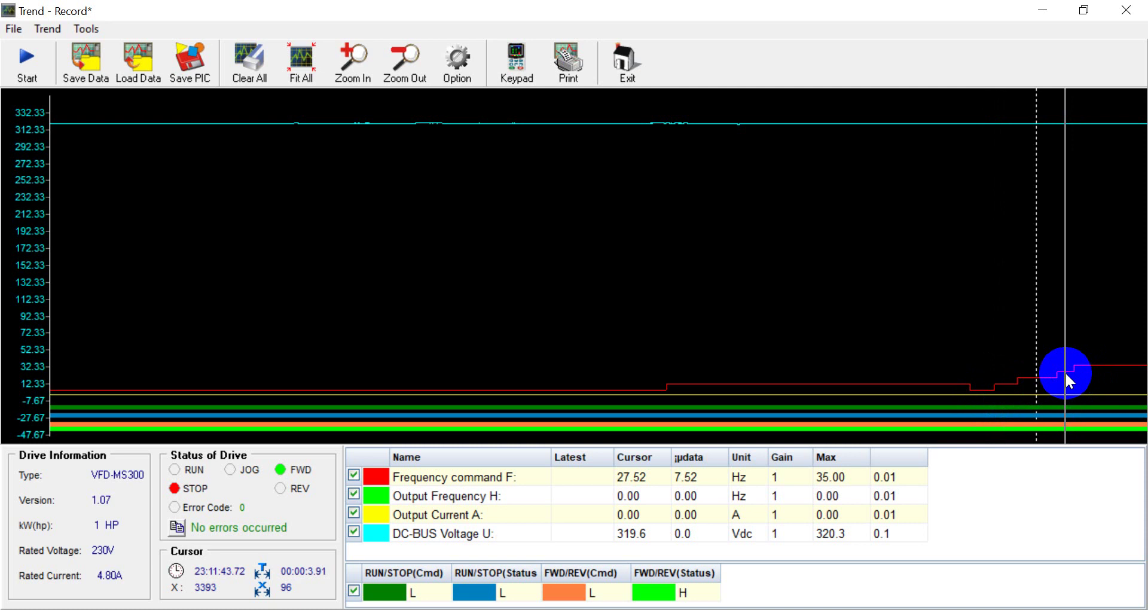
{"action": "left_click_drag", "start_coordinate": [1066, 373], "coordinate": [1091, 367]}
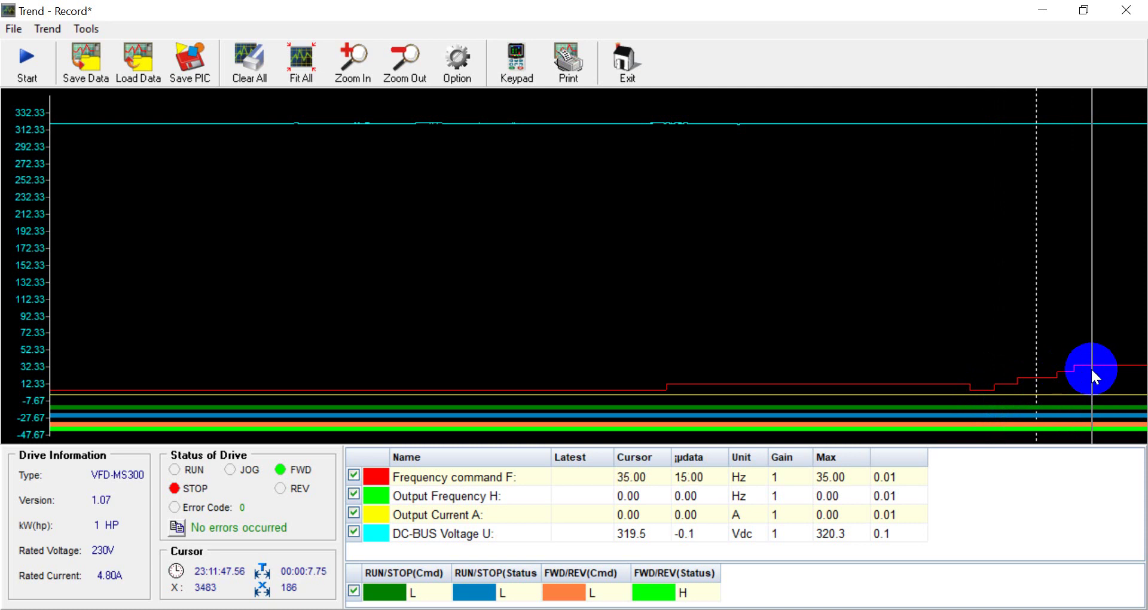
{"action": "left_click_drag", "start_coordinate": [1091, 367], "coordinate": [1016, 389]}
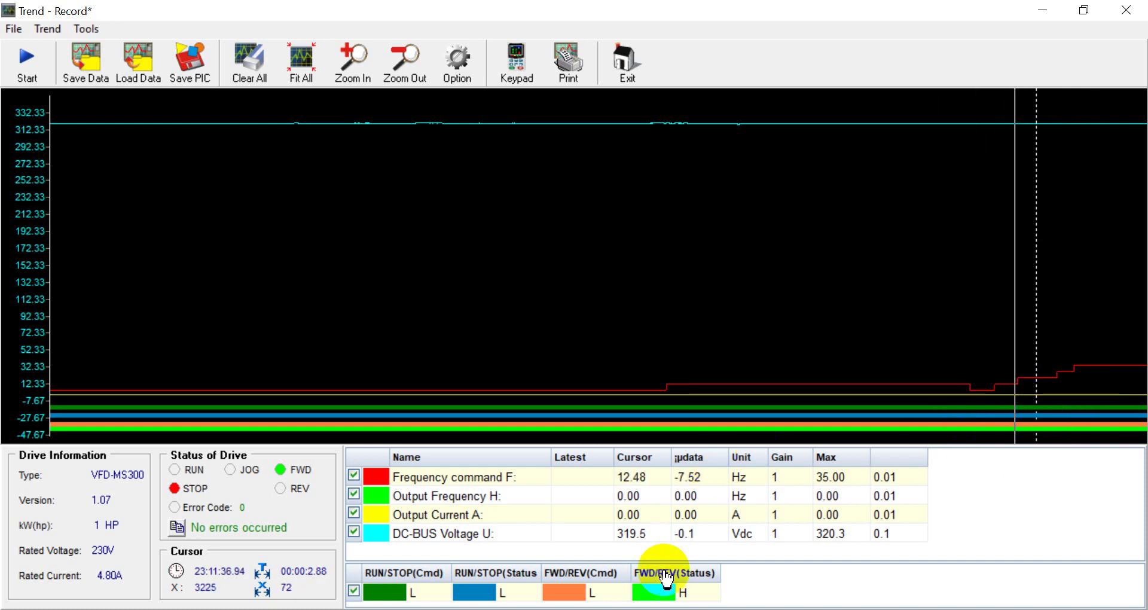
Switch to the Word document and review the drive parameter table and the 03-03 calculation below it.
{"action": "key", "text": "alt+Tab"}
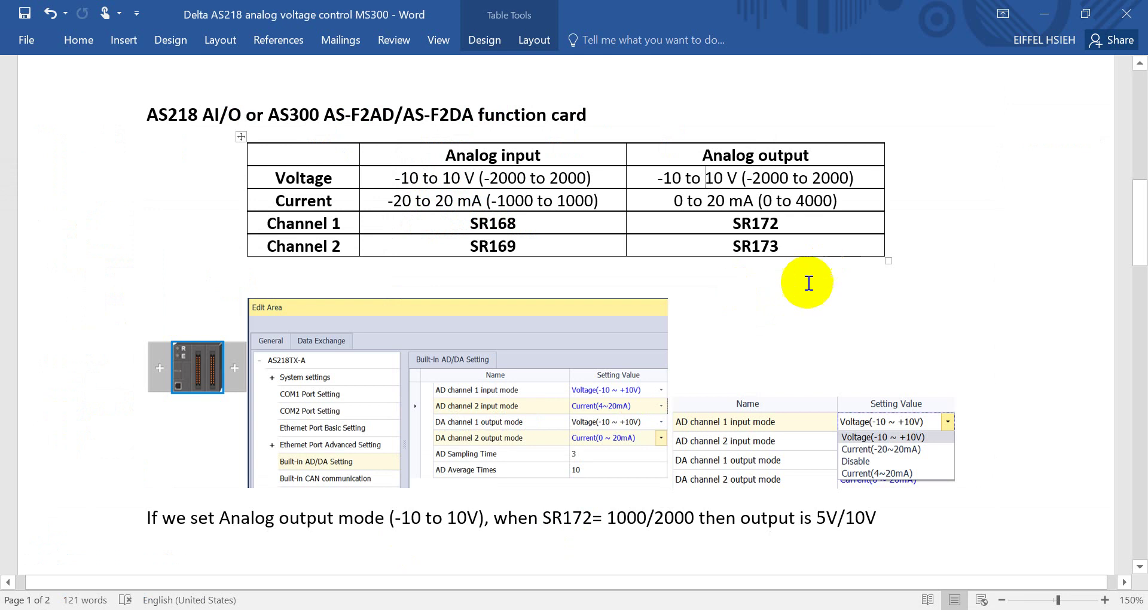
{"action": "scroll", "coordinate": [816, 287], "scroll_direction": "down", "scroll_amount": 5}
{"action": "scroll", "coordinate": [825, 298], "scroll_direction": "down", "scroll_amount": 8}
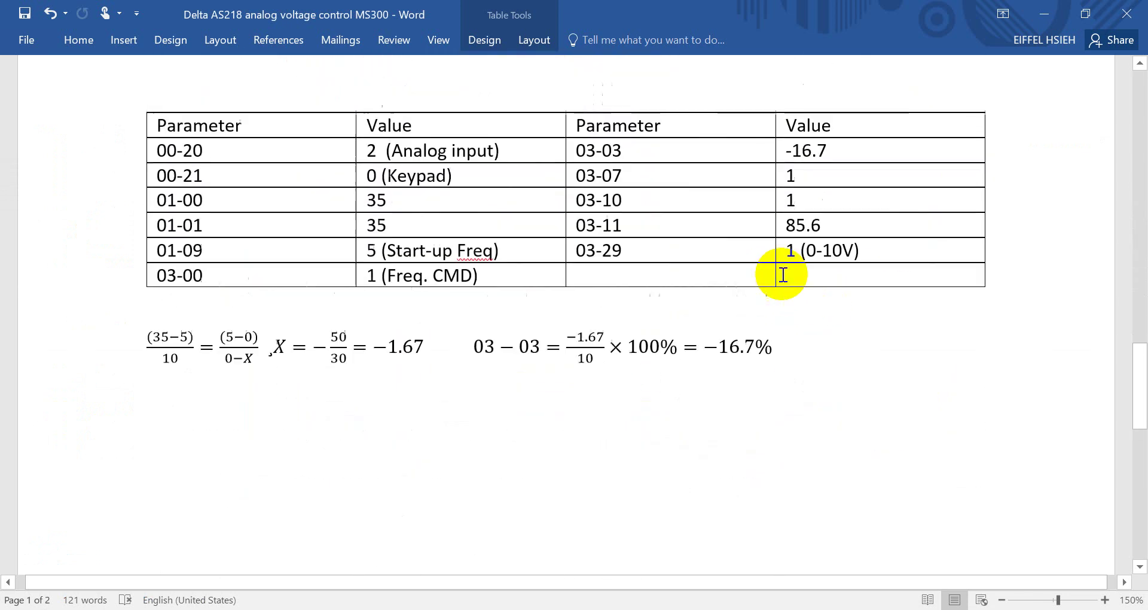